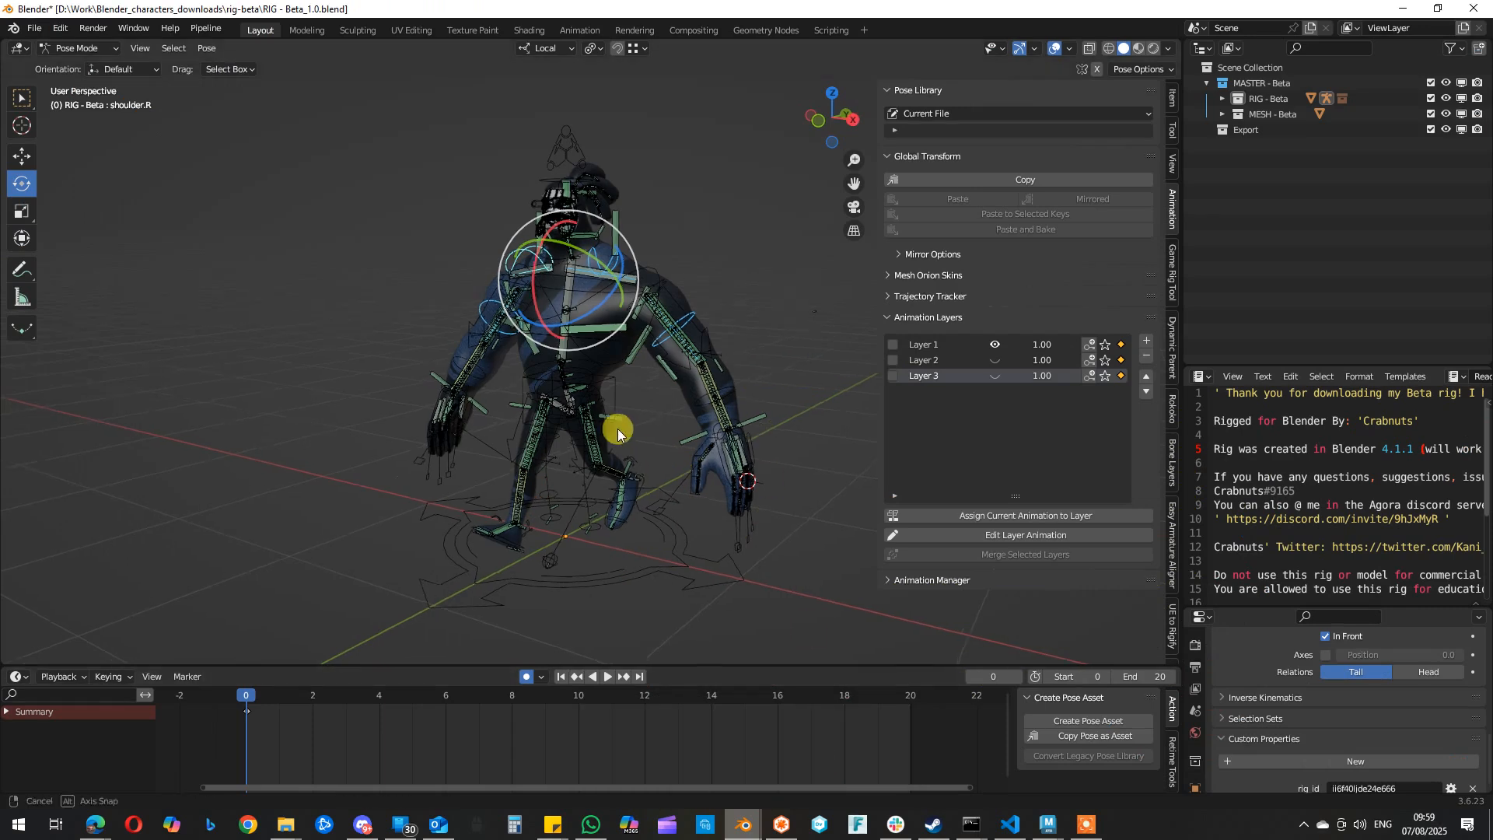
scroll(599, 407, up, 3)
alt+drag(598, 411, 633, 397)
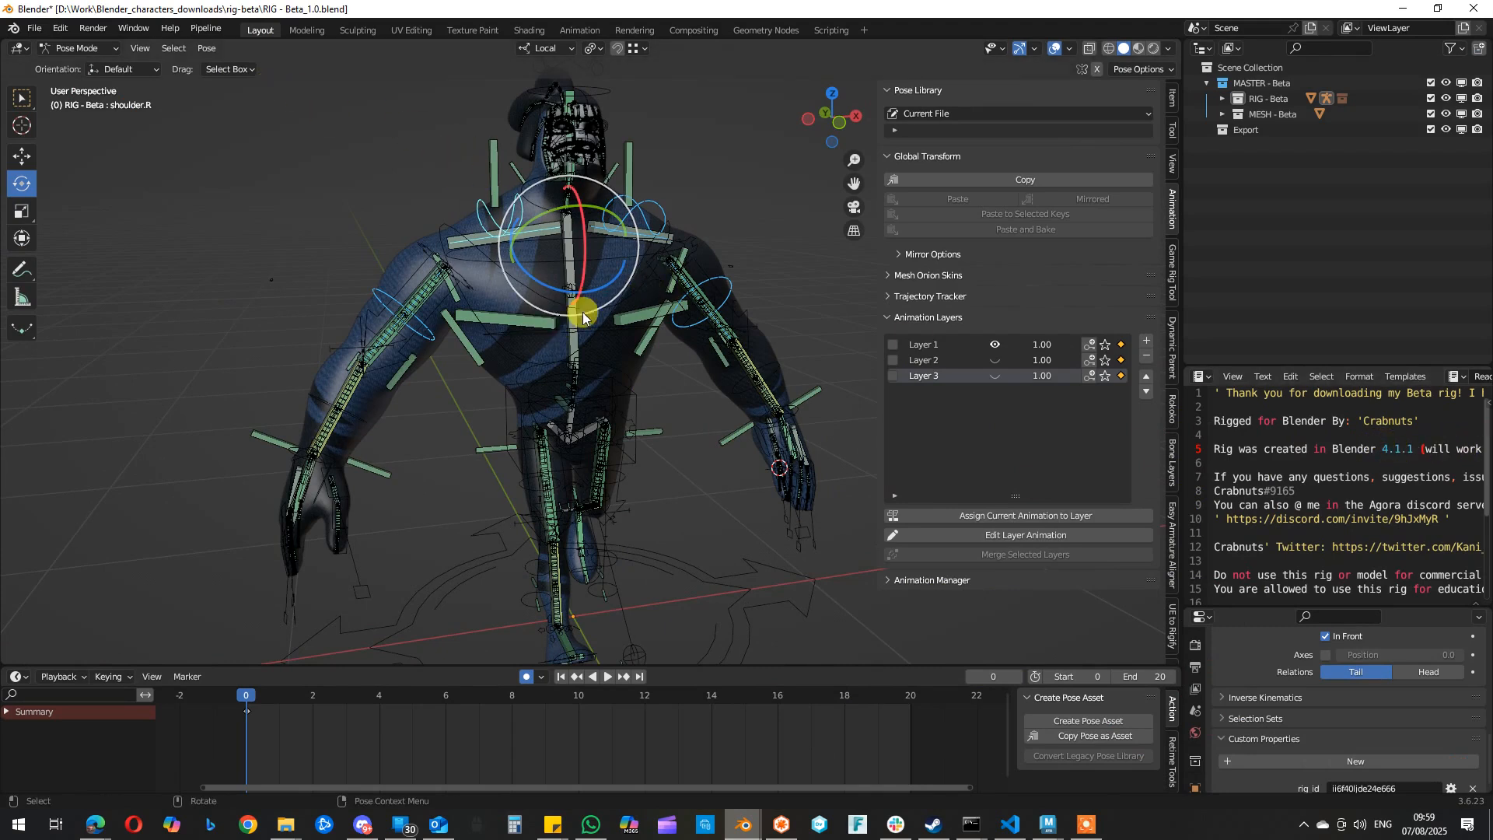
alt+drag(674, 360, 656, 423)
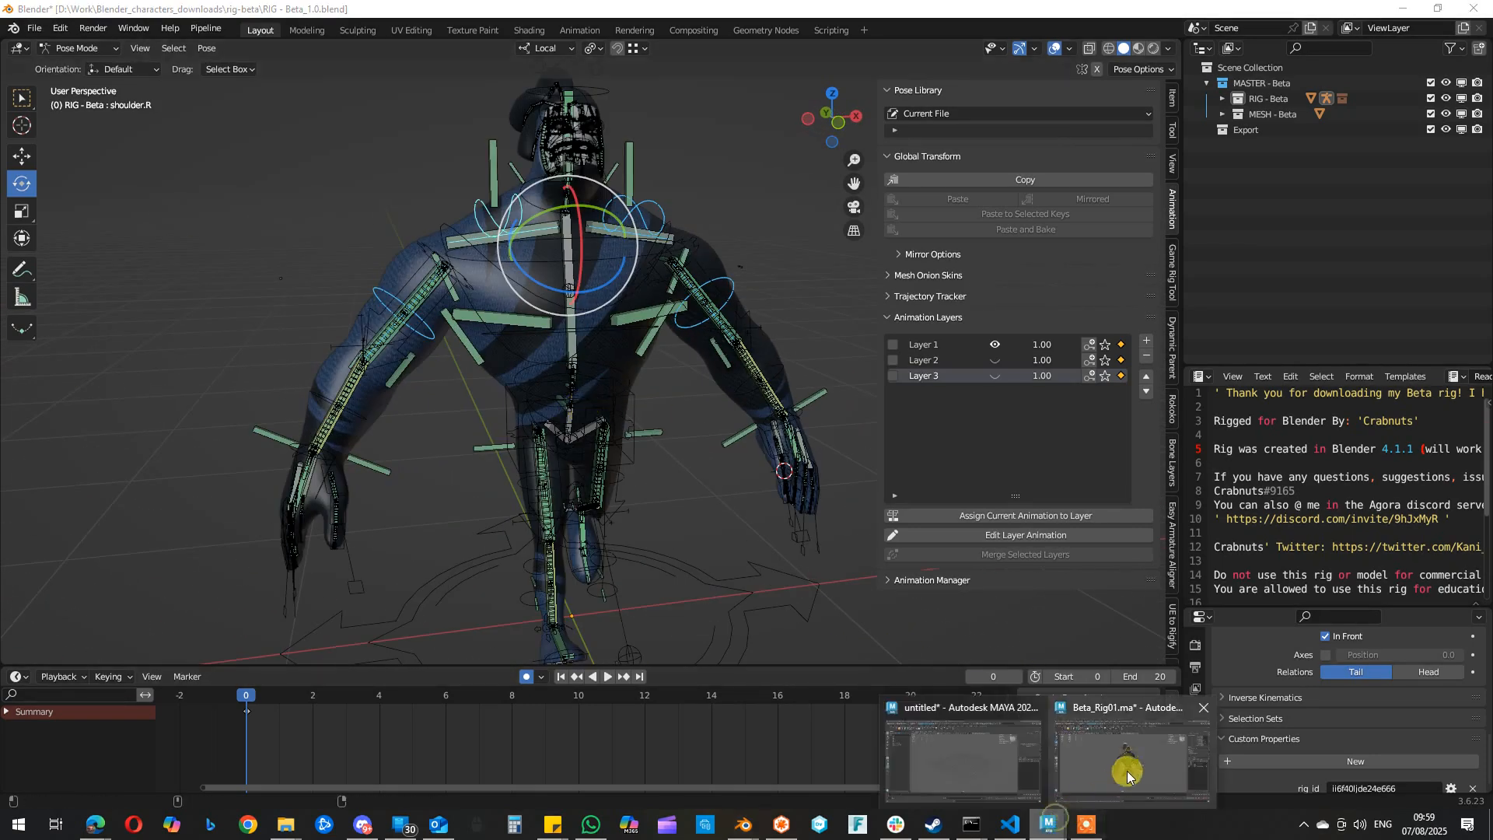
Switch to the Beta_Rig01.ma scene in Maya, play its animation, and unlock and unmute AnimLayer1 and AnimLayer2
click(1120, 770)
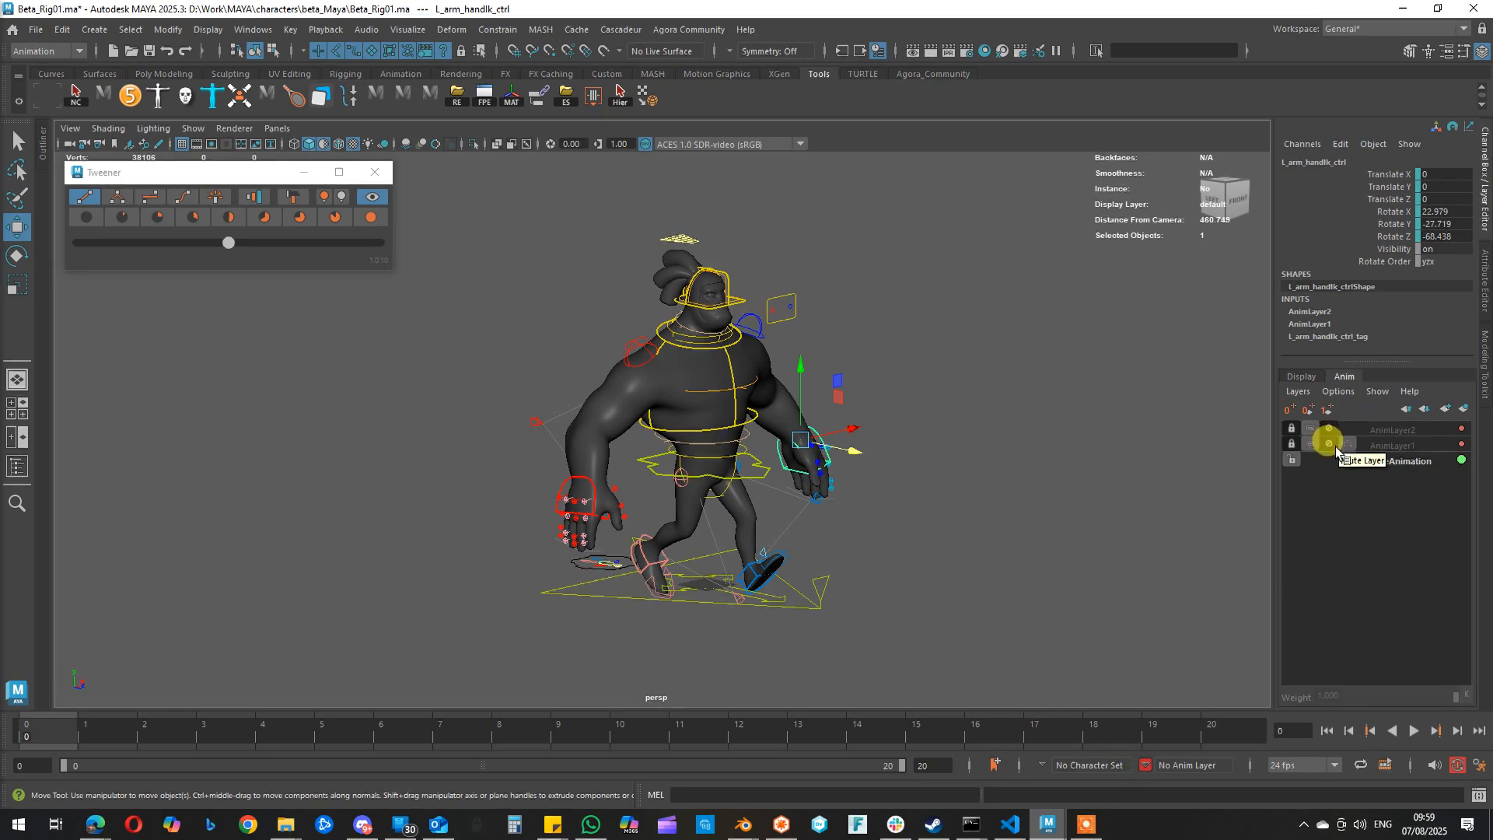
key(alt+v)
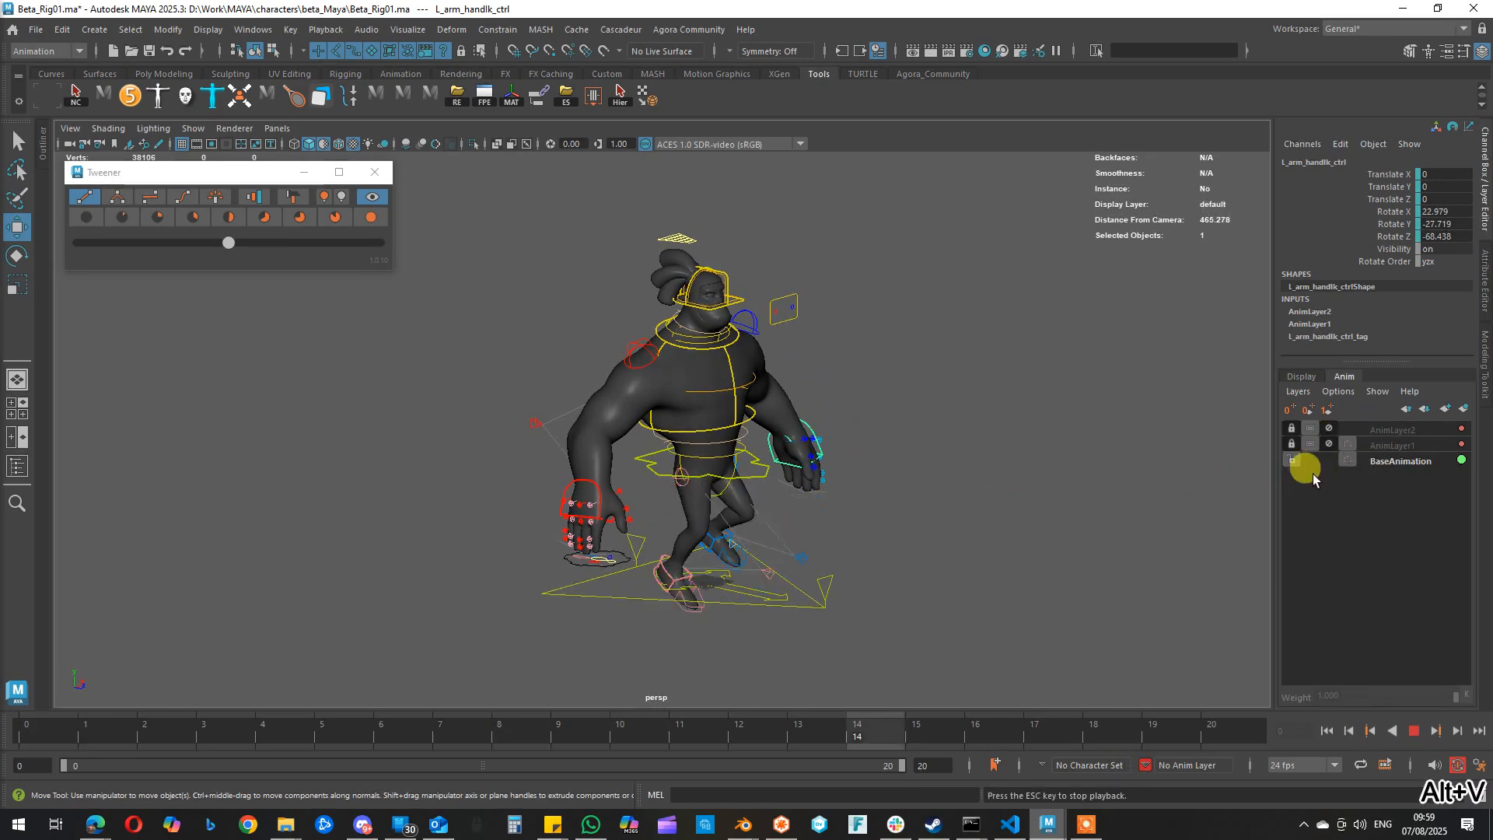
click(1331, 442)
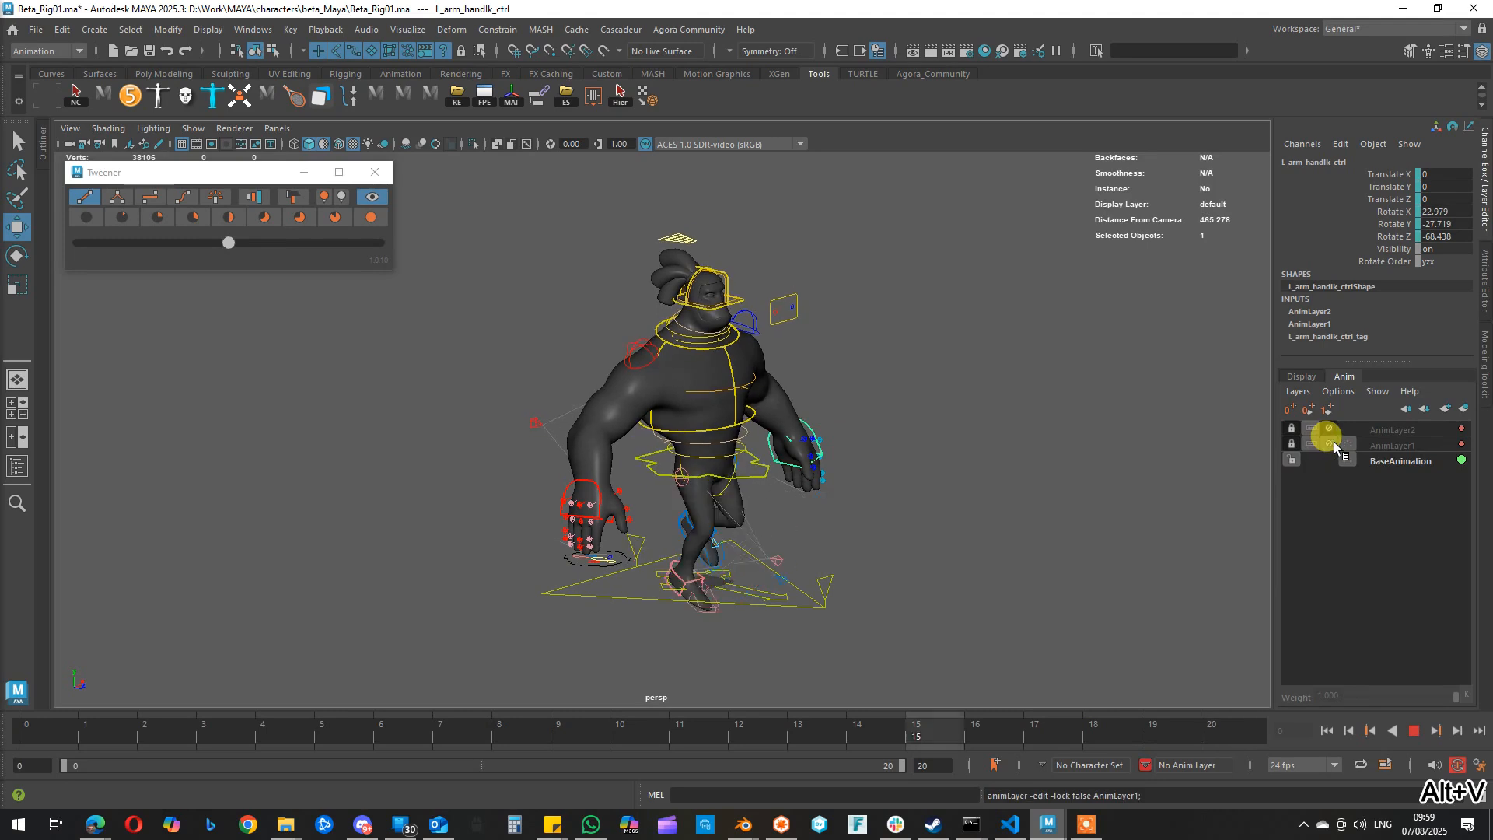
click(1329, 428)
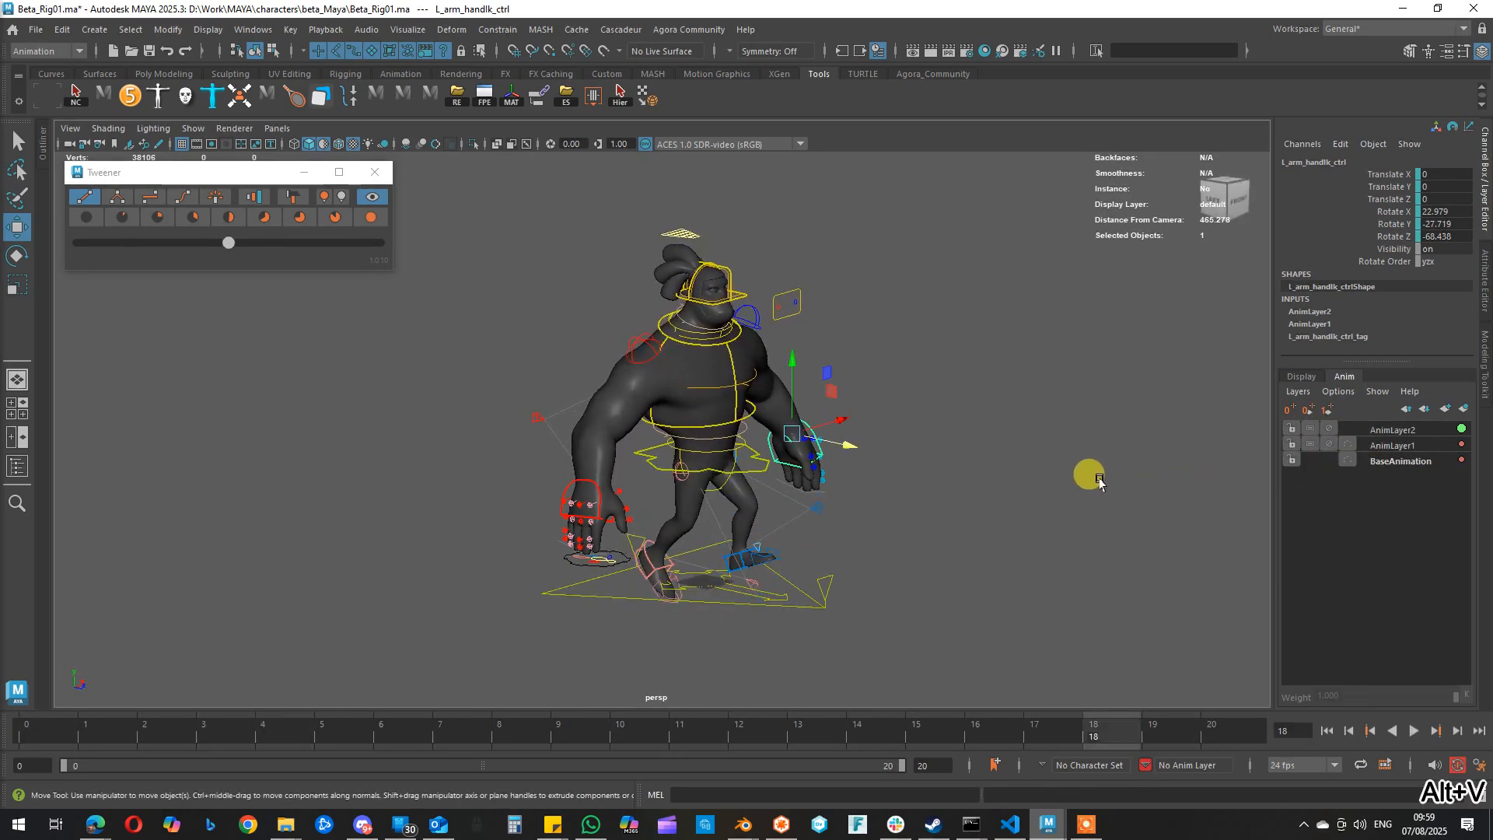
Merge AnimLayer2, AnimLayer1 and BaseAnimation into a single animation layer
click(1417, 429)
key(alt+v)
click(1392, 461)
shift+click(1385, 445)
right_click(1380, 445)
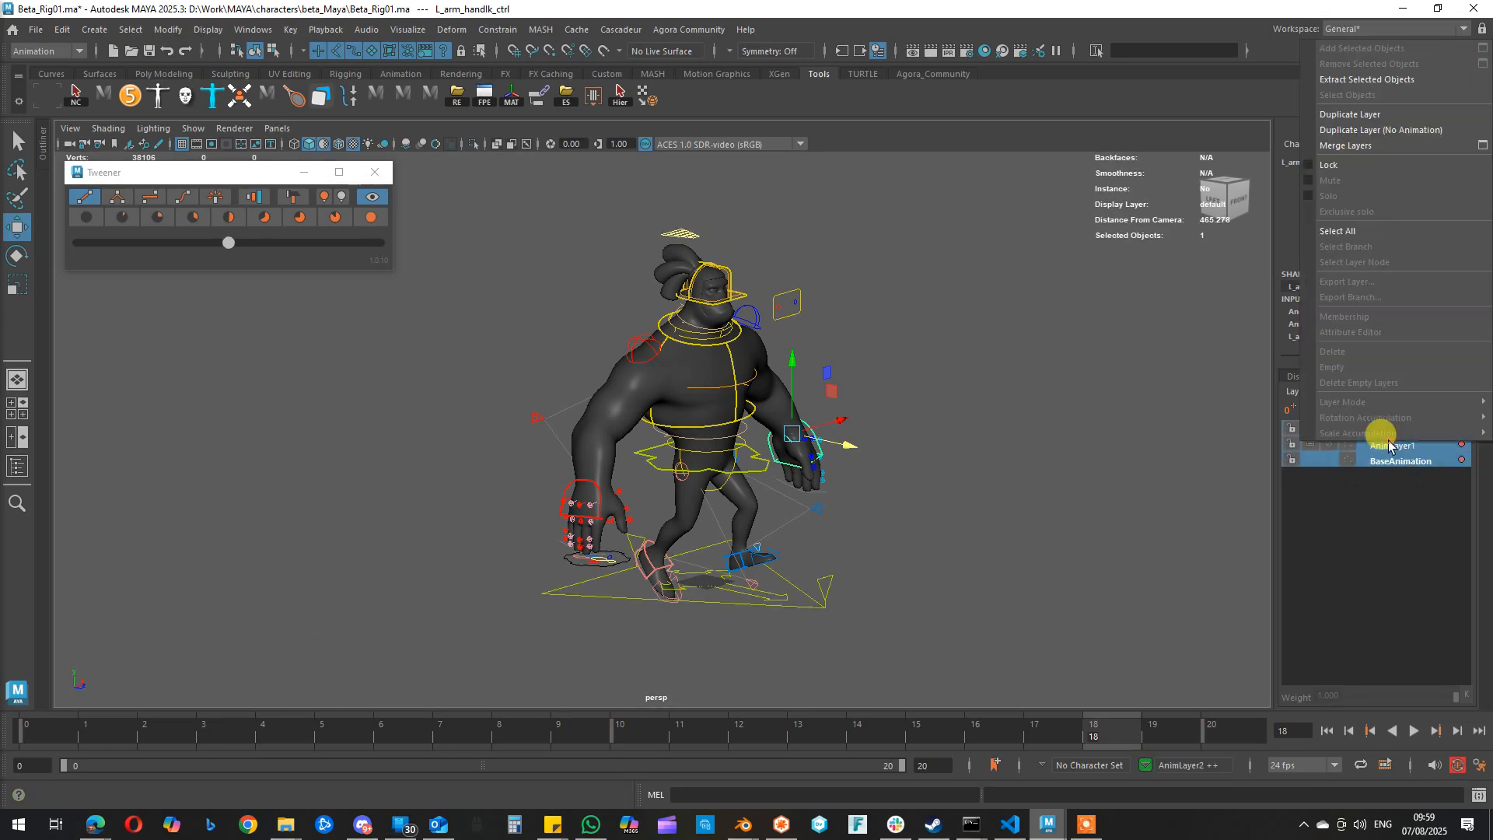
click(1359, 146)
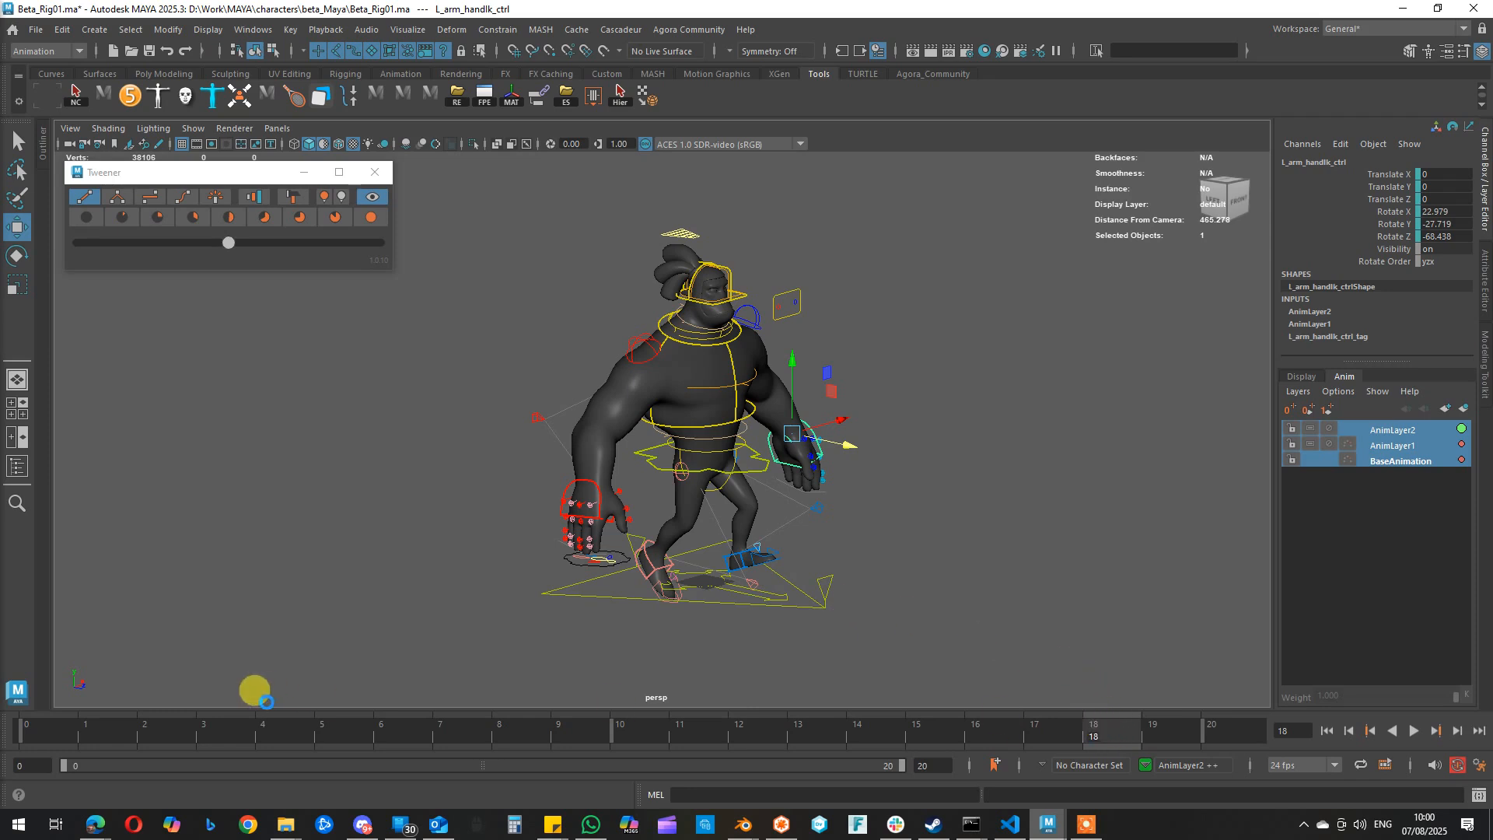
click(94, 735)
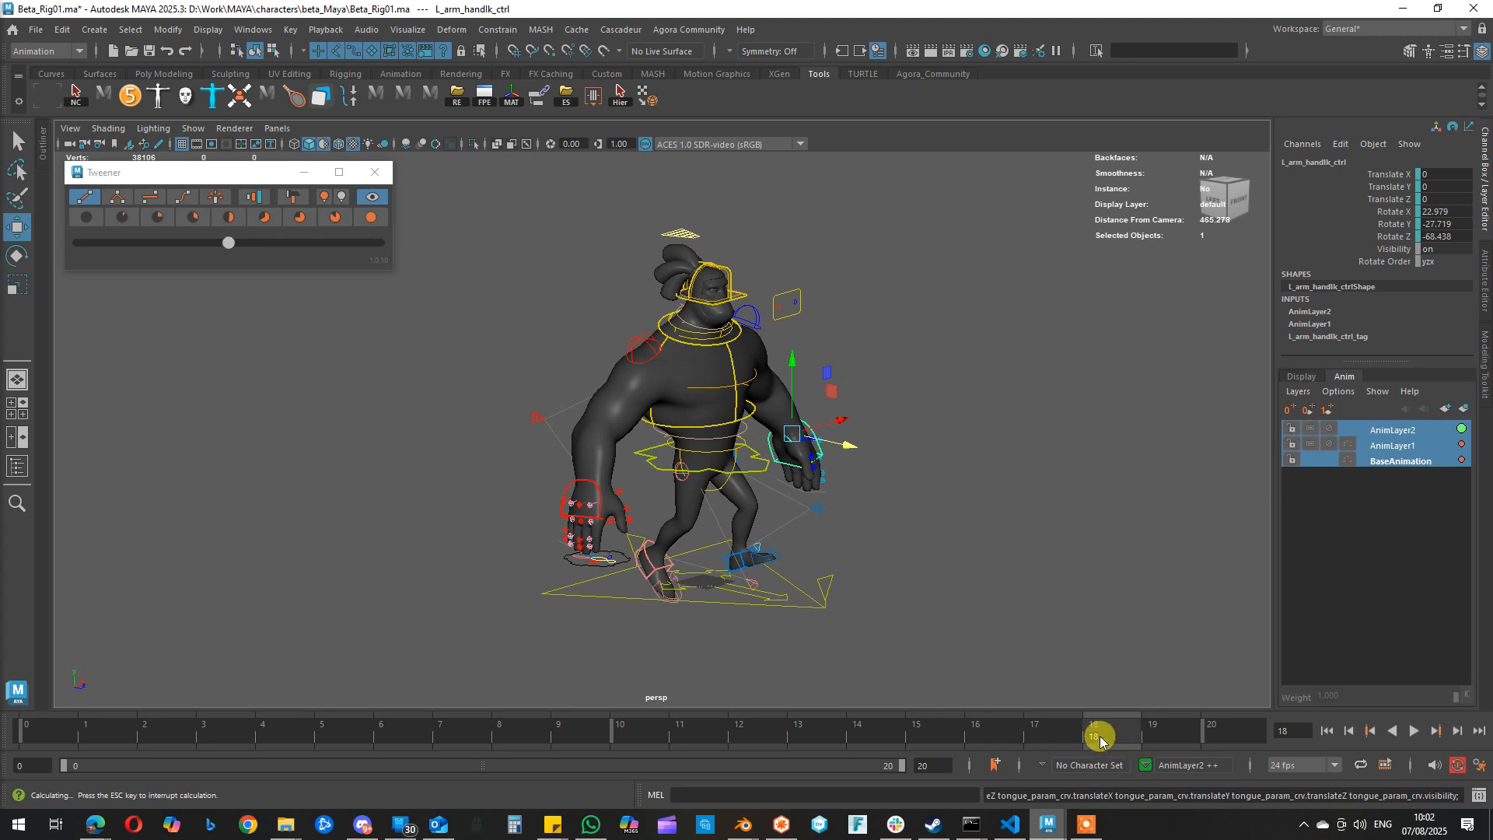
Play the merged Maya animation from frame 0 and examine the character's walk from several angles
key(alt+v)
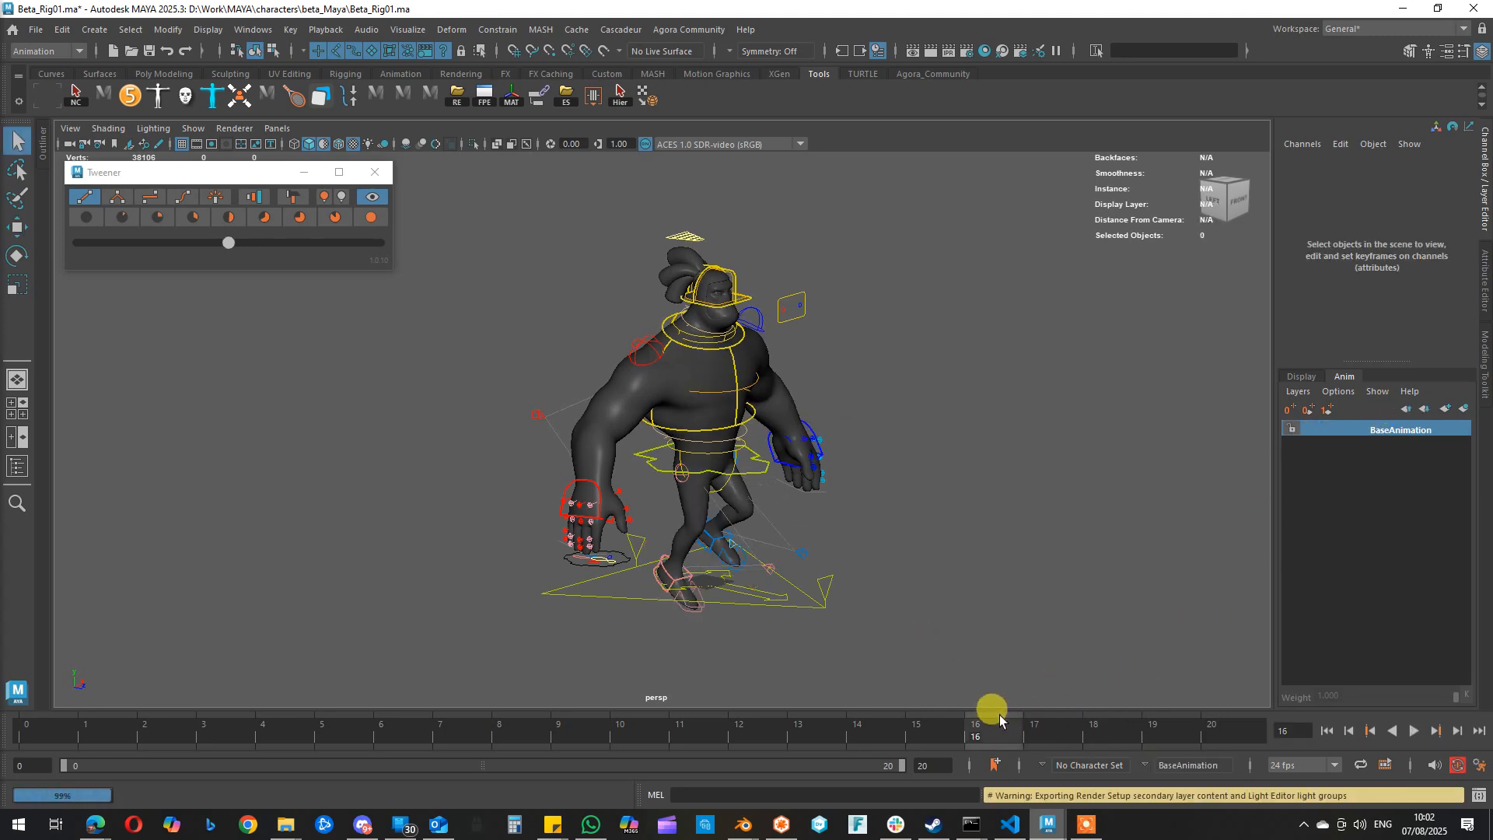
alt+drag(691, 554, 739, 541)
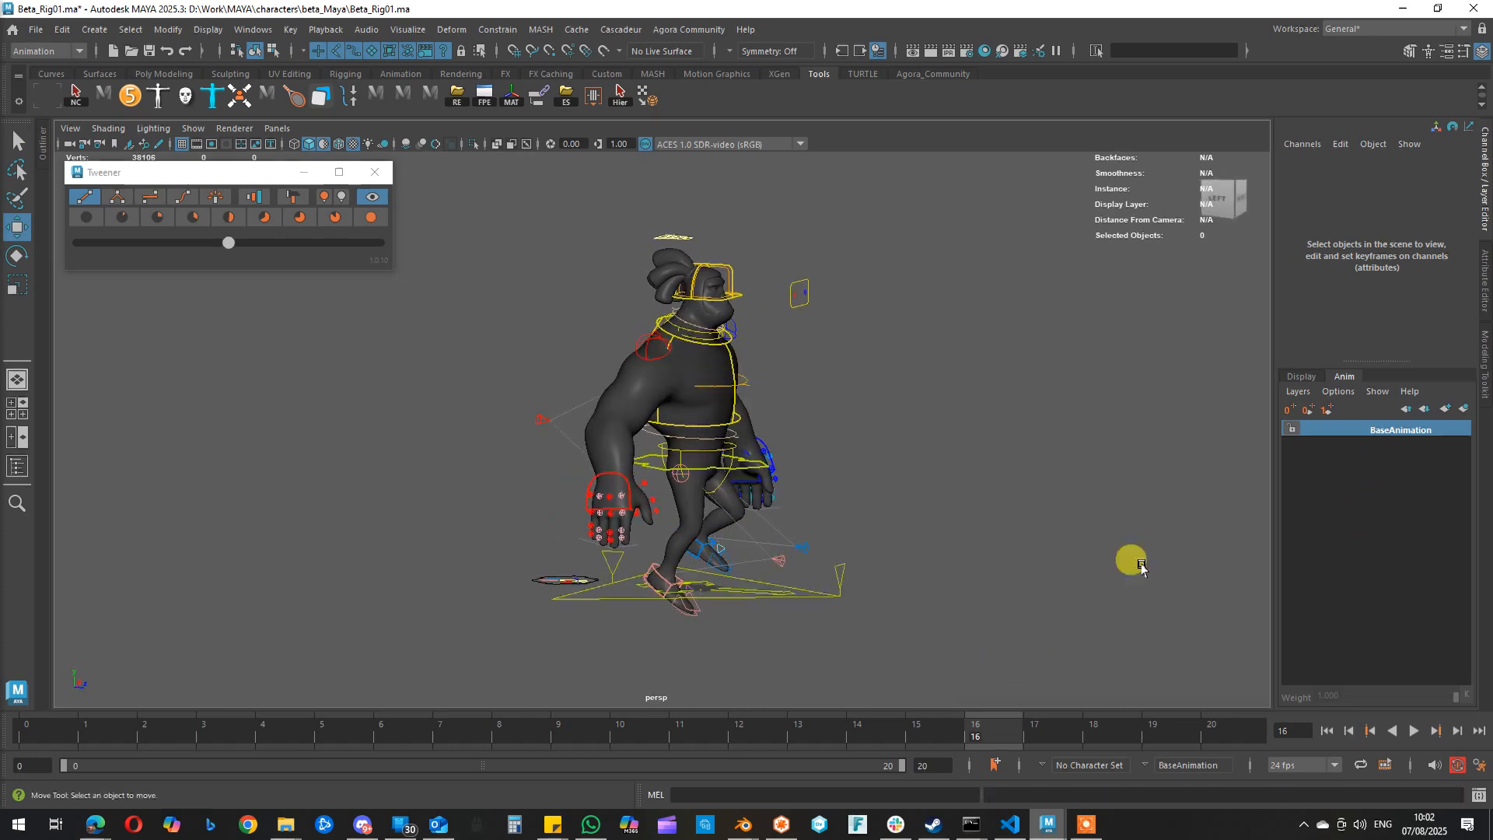
drag(991, 726, 34, 717)
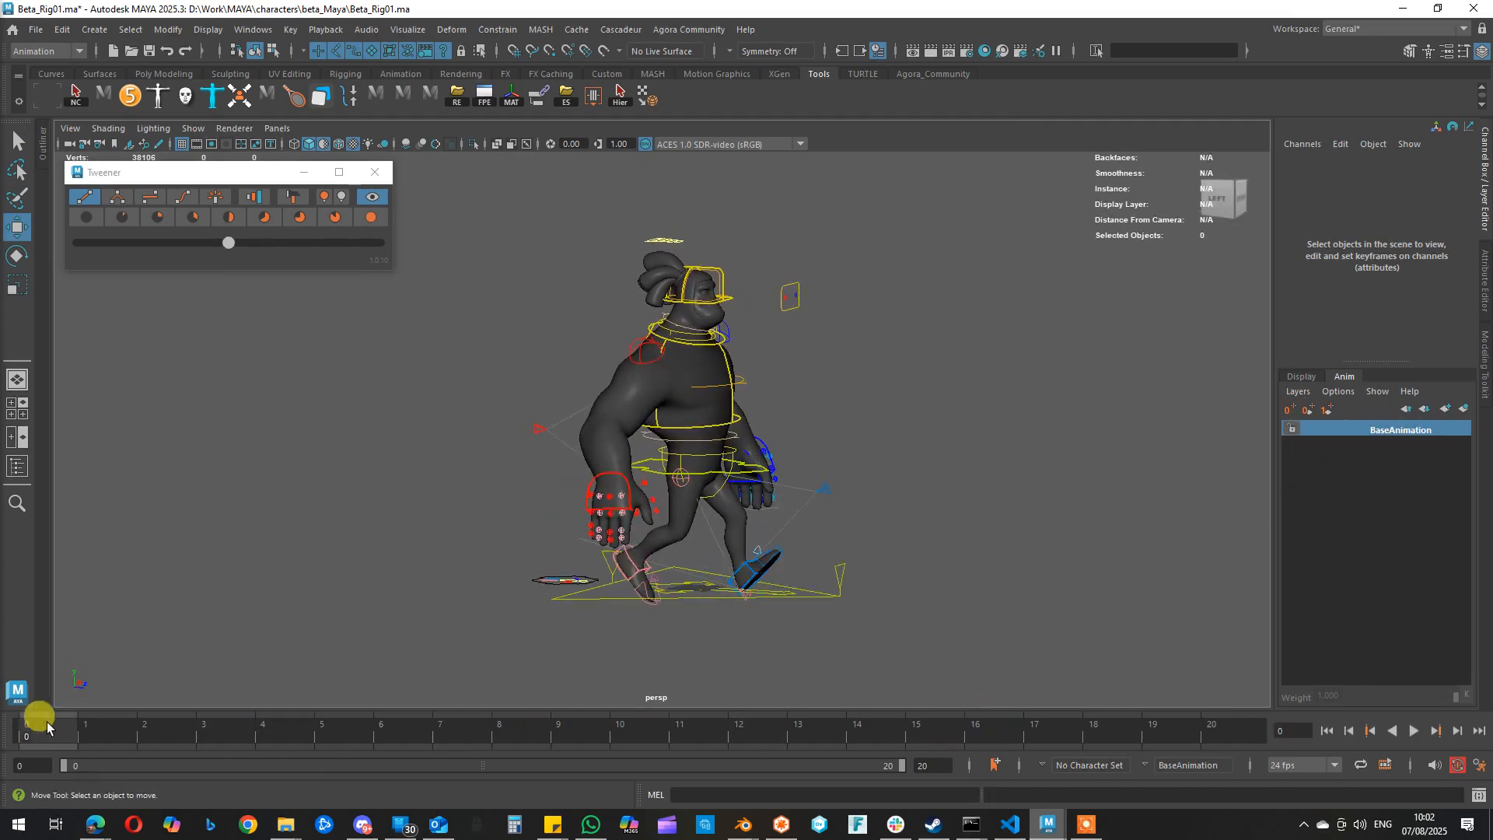
key(alt+v)
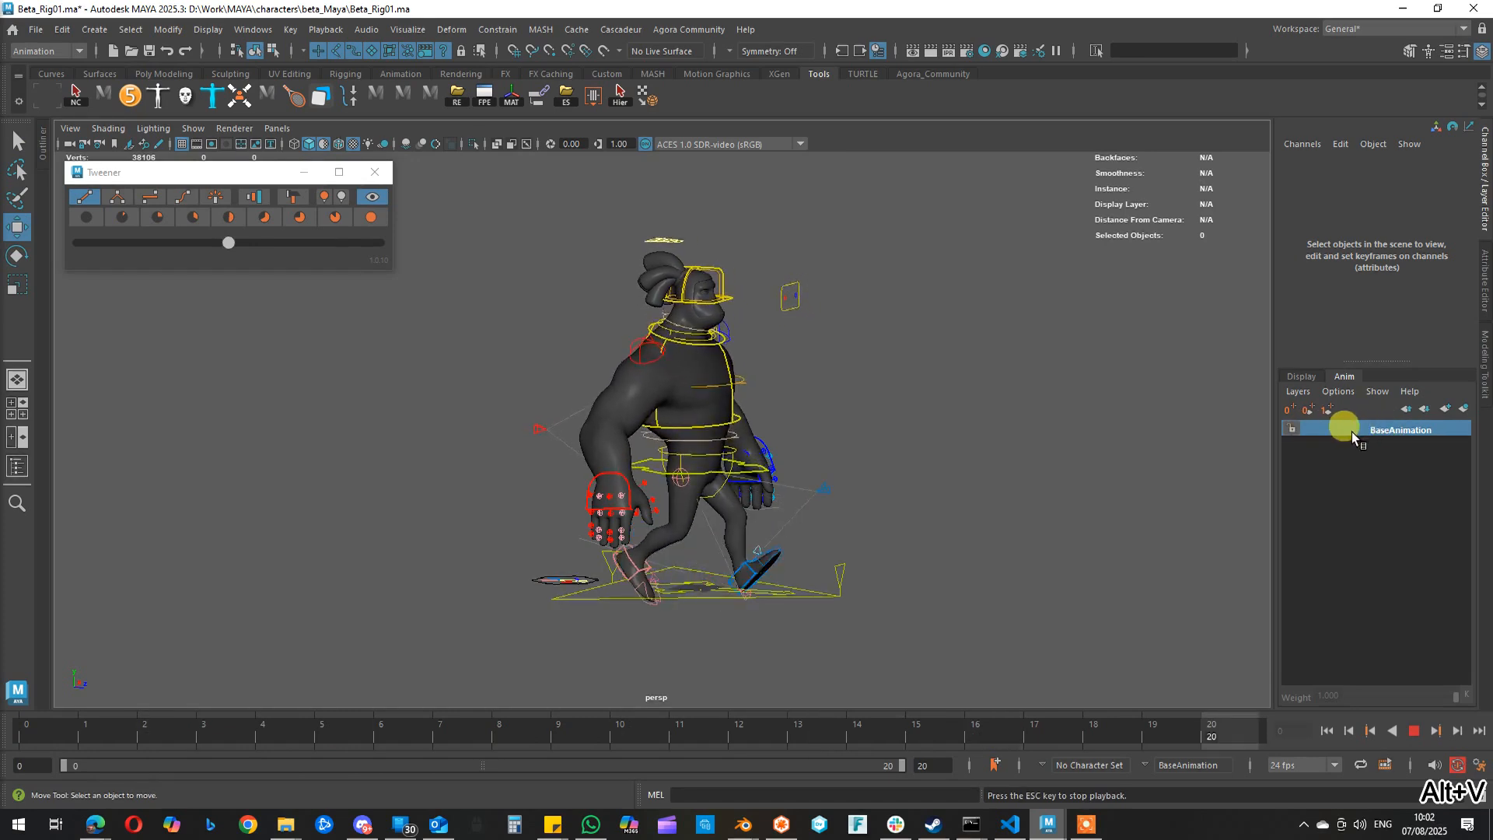
alt+drag(947, 490, 822, 539)
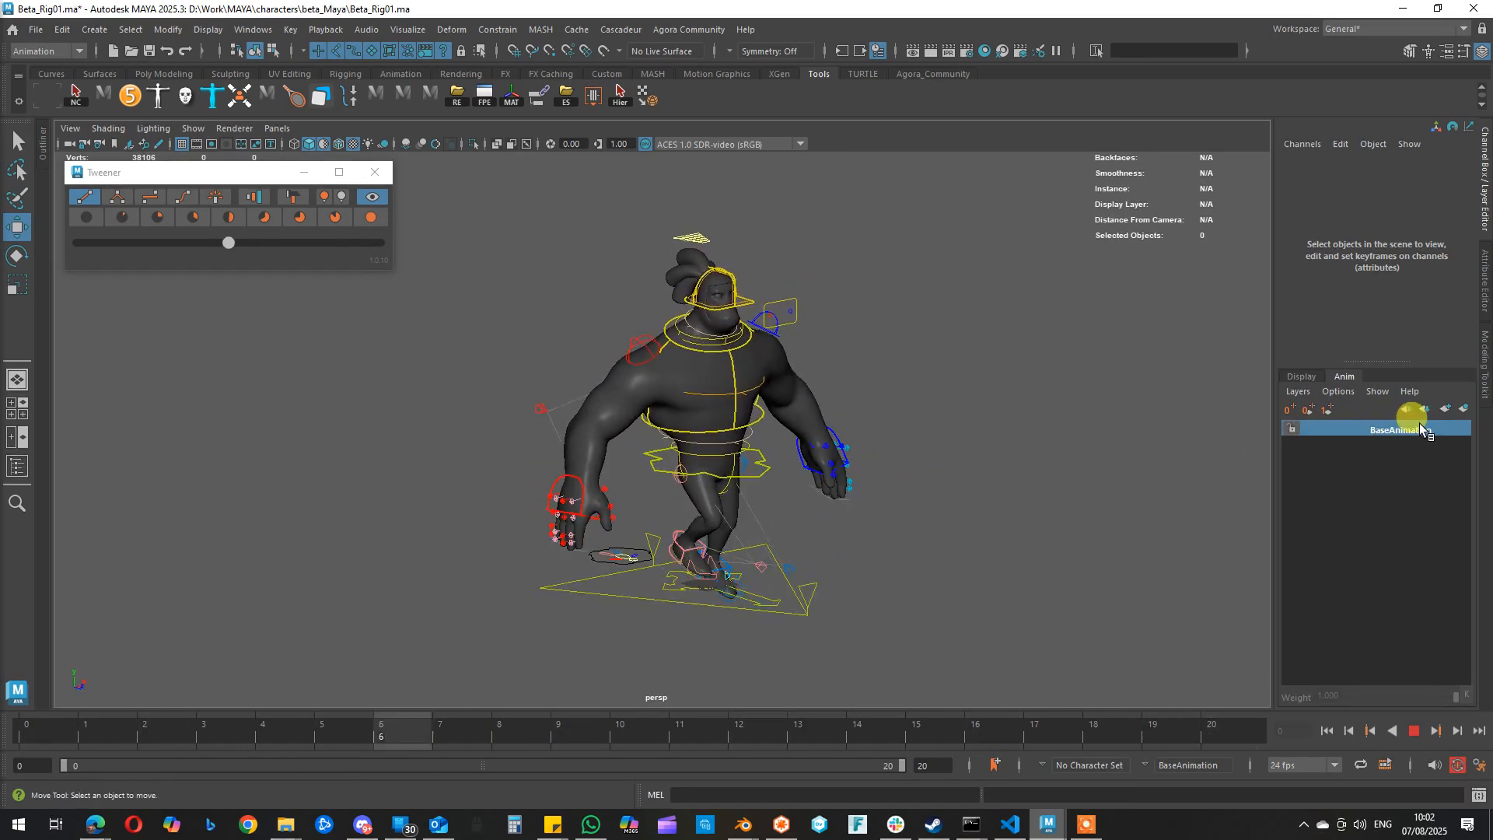
key(alt+v)
Switch to the RIG - Beta file in Blender, make Layer 2 and Layer 3 active alongside Layer 1, and play the layered animation
mouse_move(743, 824)
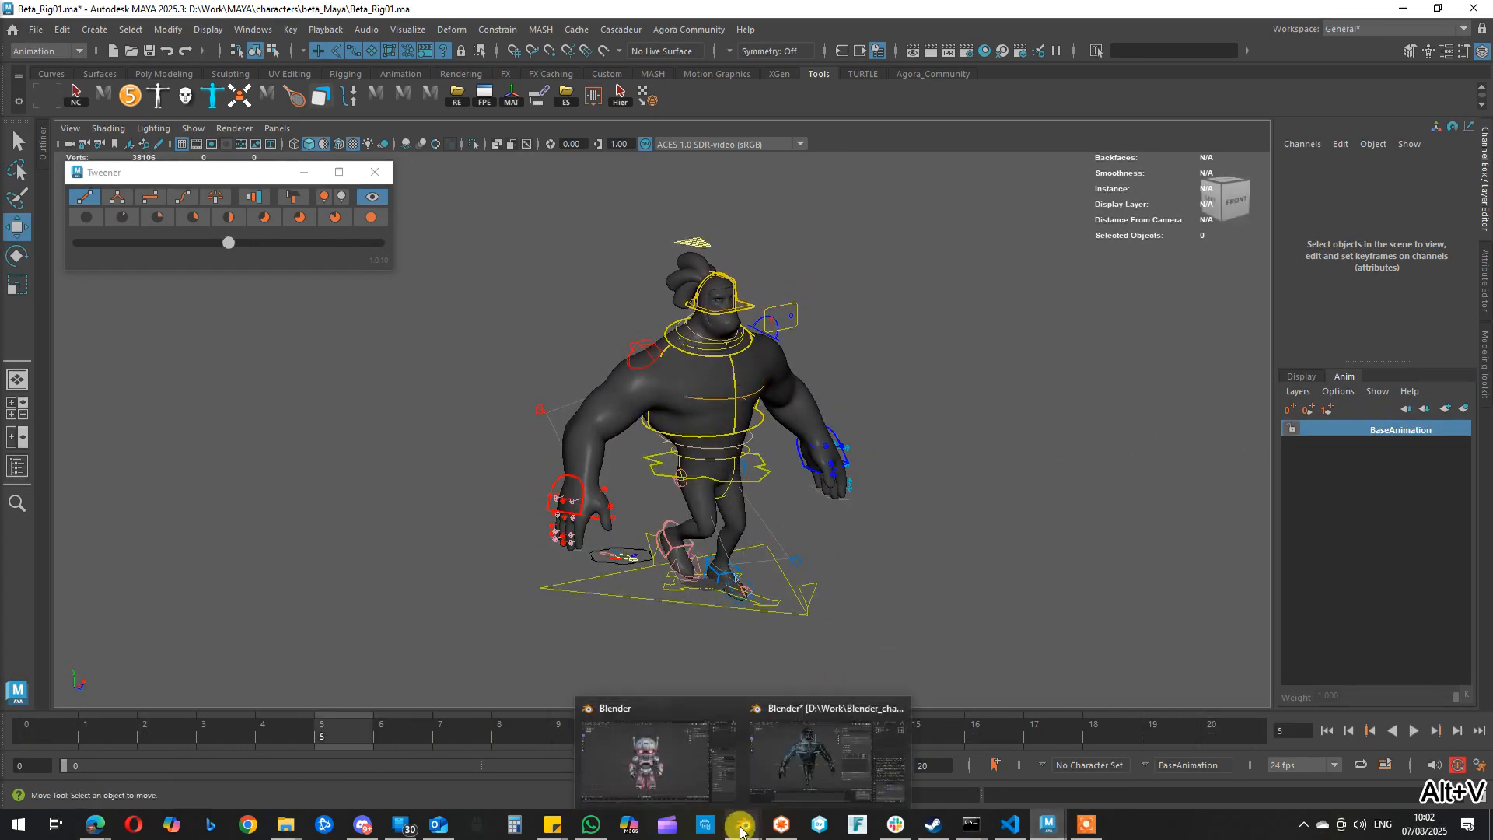
click(818, 748)
alt+drag(866, 417, 579, 474)
scroll(580, 476, down, 1)
middle_drag(566, 495, 560, 495)
key(ctrl+z)
key(space)
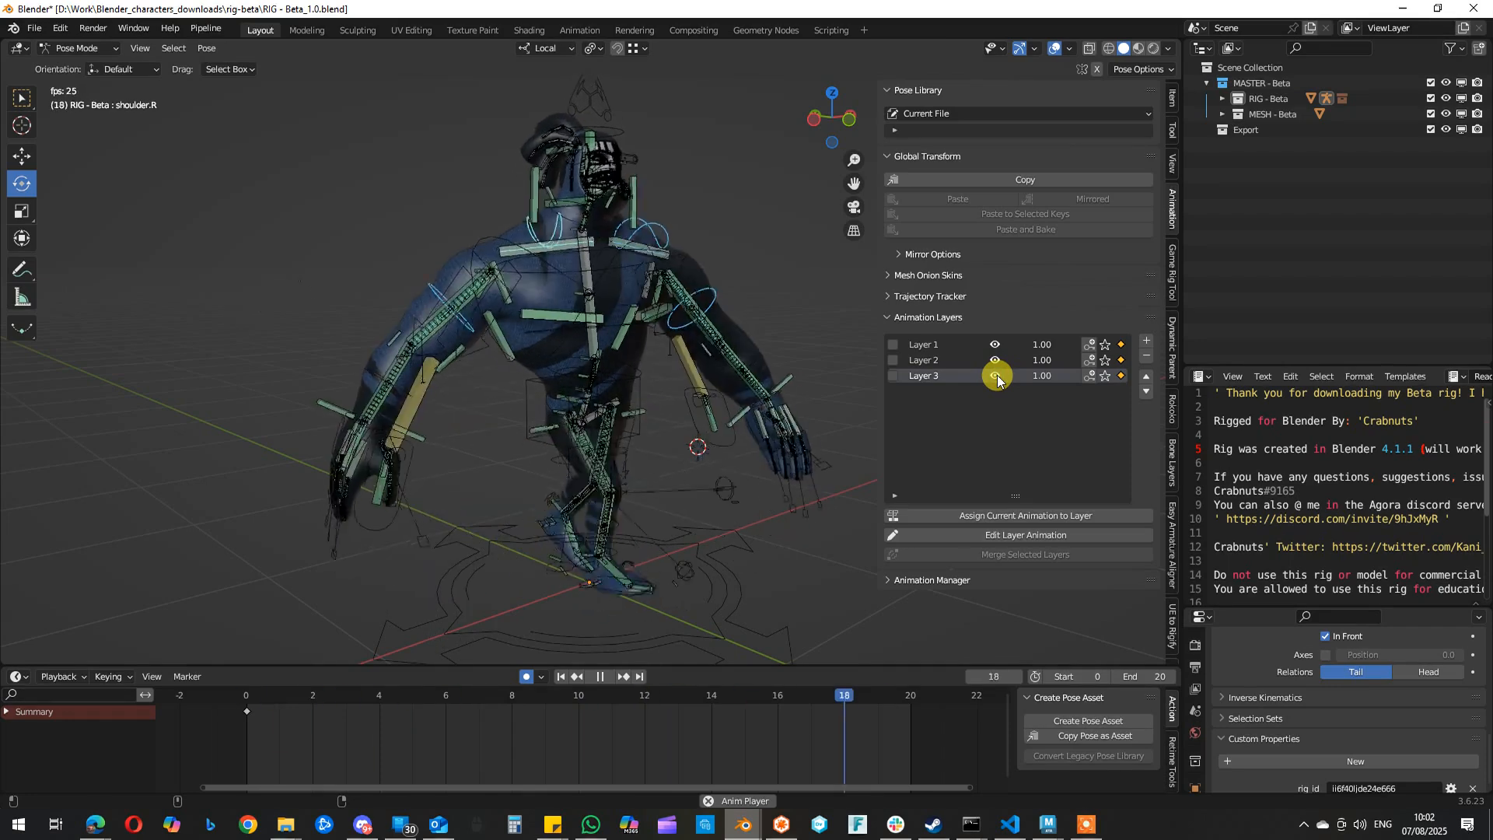
middle_drag(646, 430, 614, 412)
middle_drag(714, 365, 772, 464)
key(alt+v)
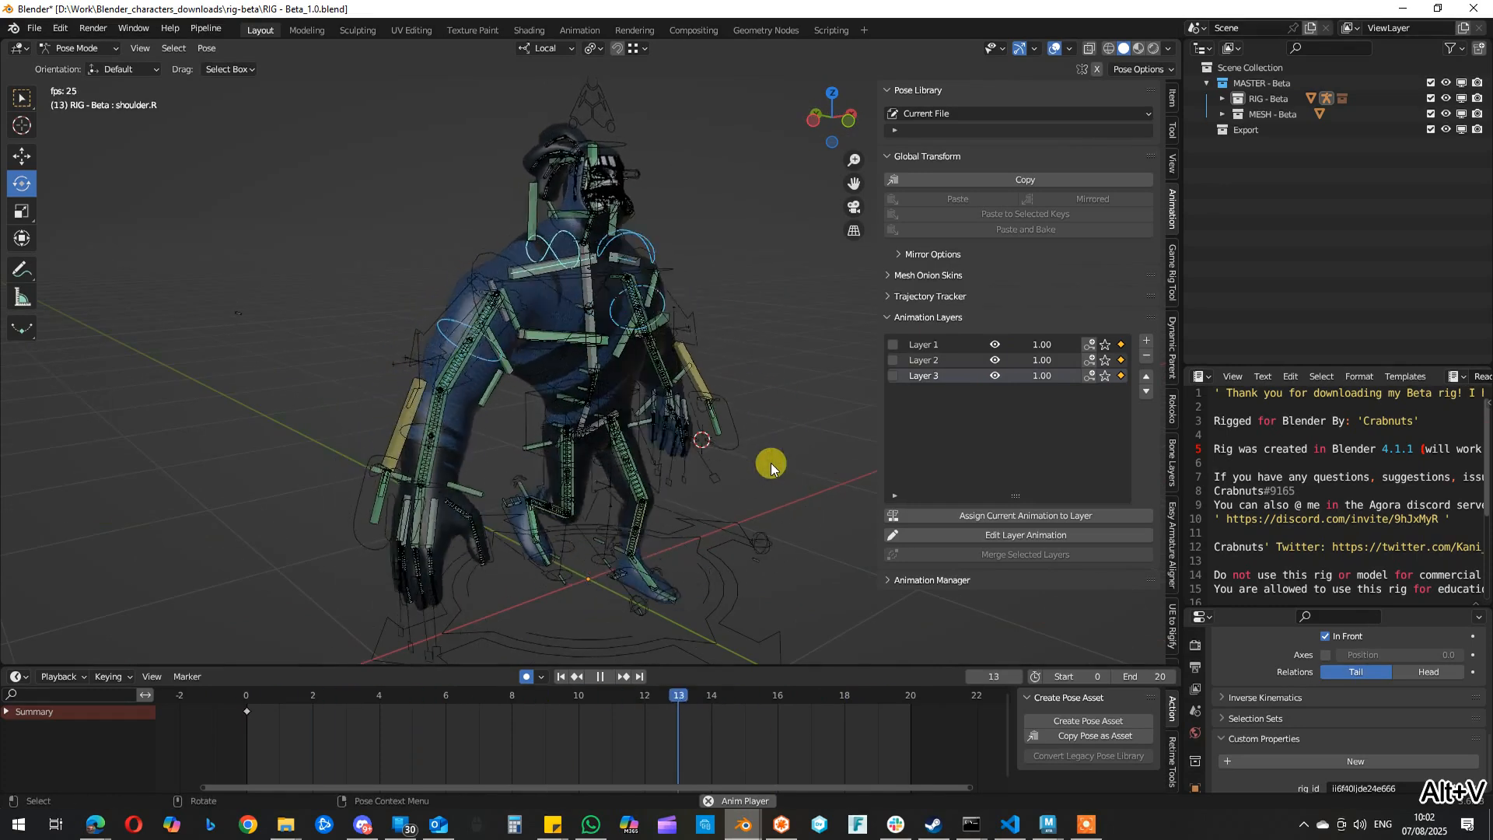
alt+drag(703, 467, 694, 464)
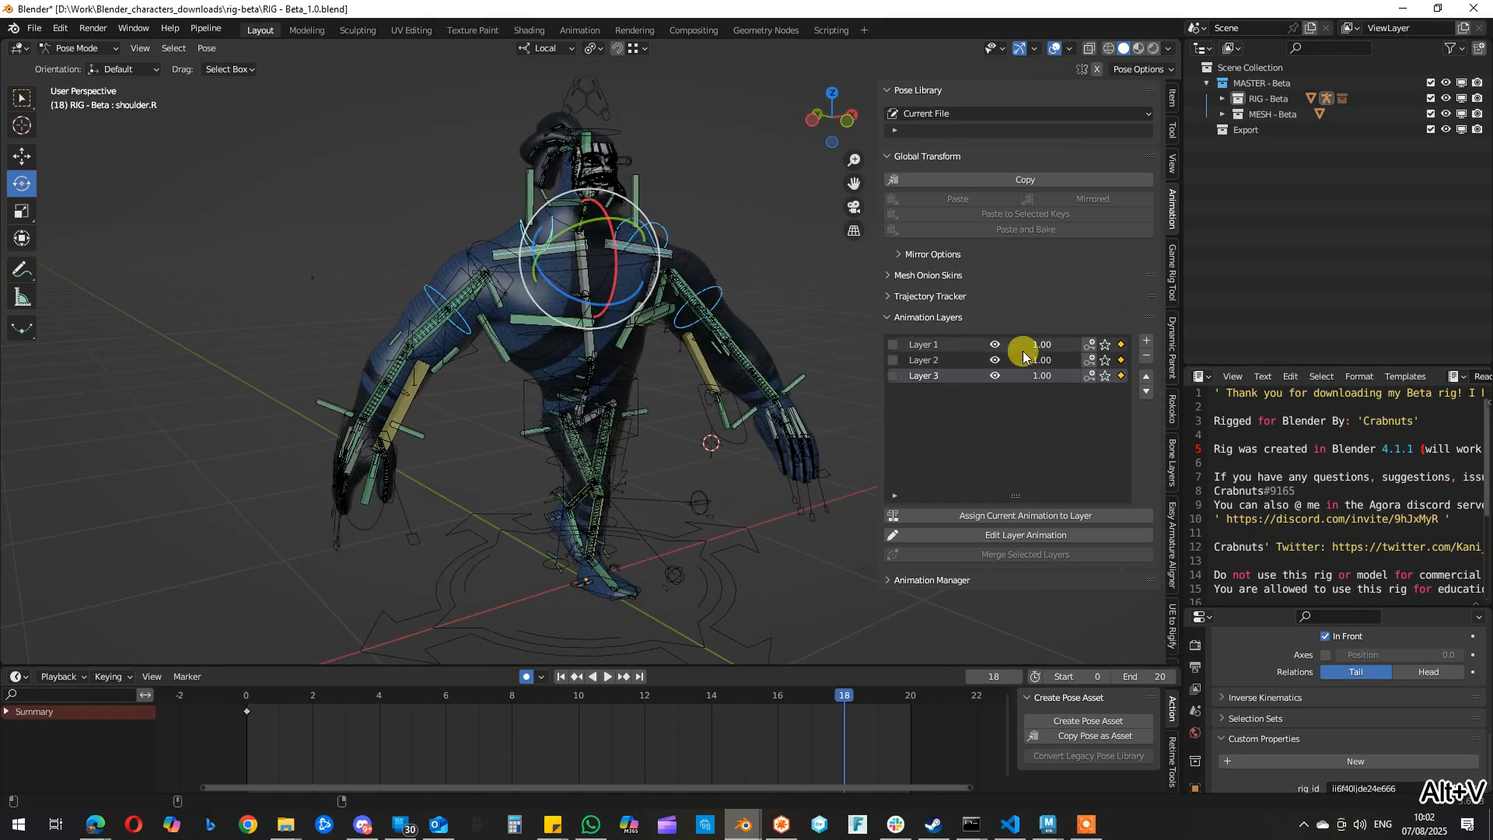
Merge the animation layers Layer 1, Layer 2 and Layer 3 of the Beta rig
drag(893, 343, 893, 375)
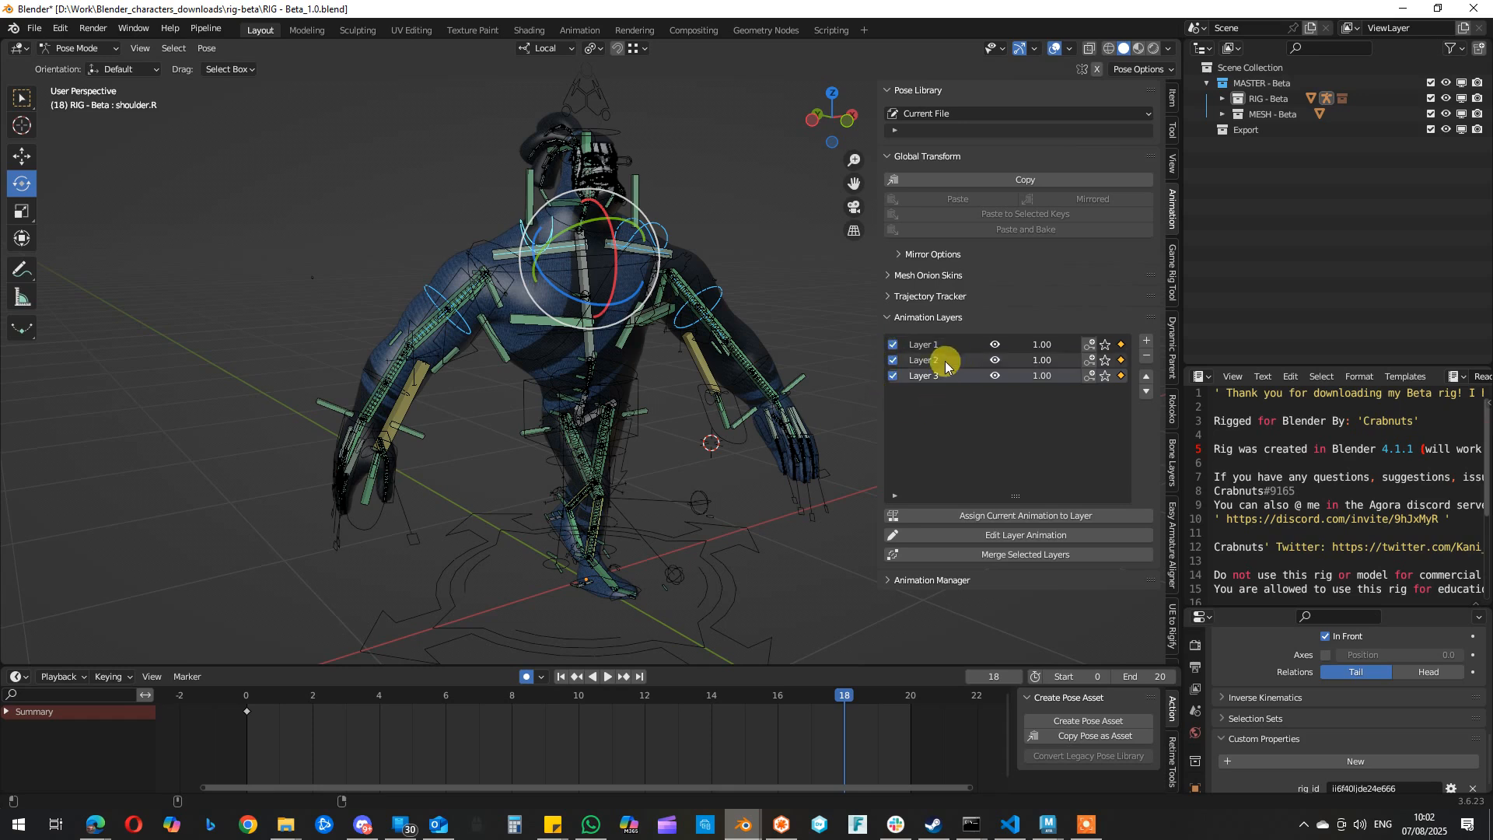
click(1028, 557)
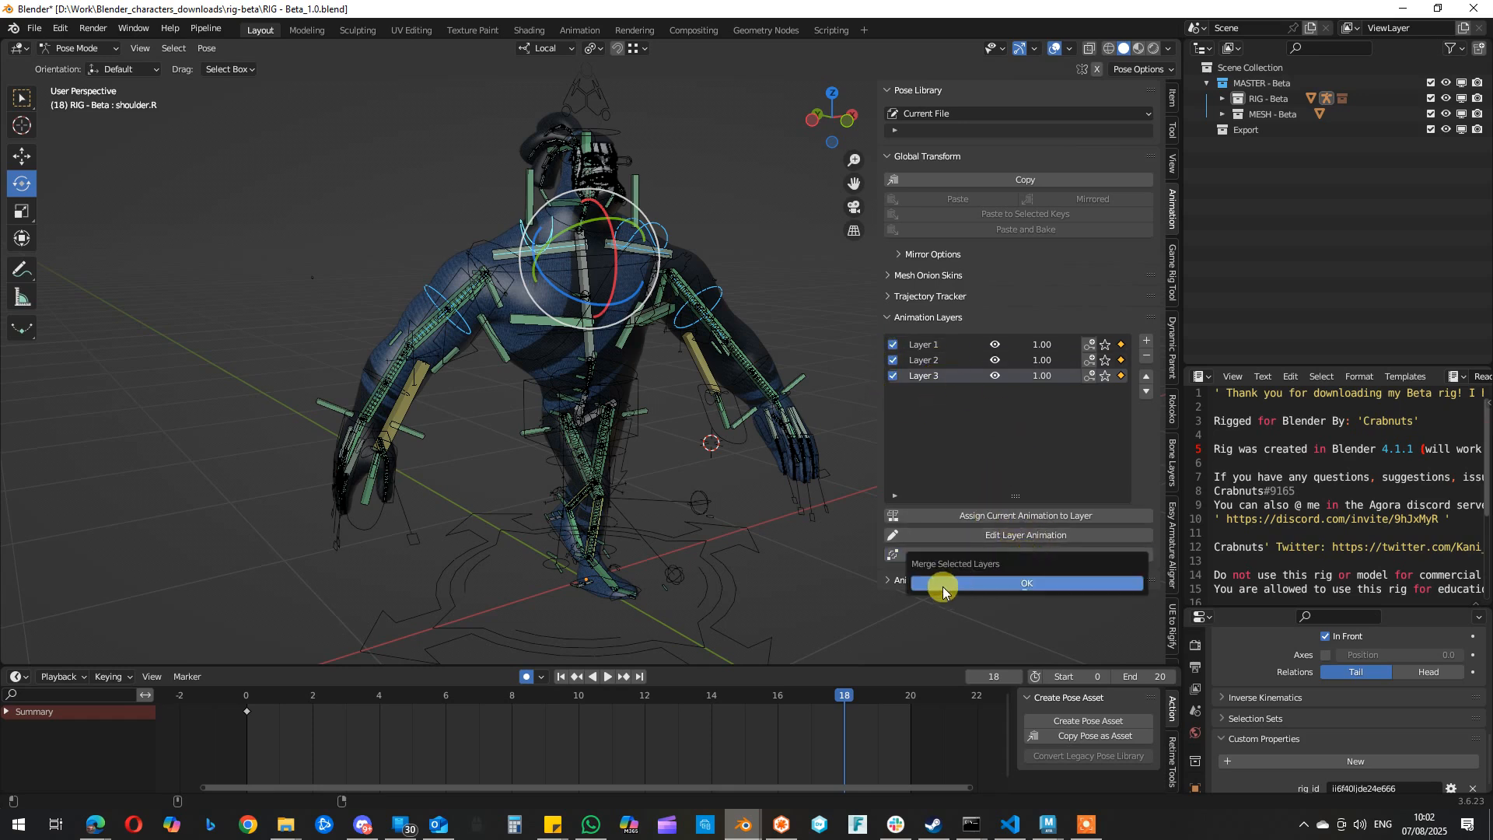
click(1011, 581)
middle_drag(792, 442, 422, 628)
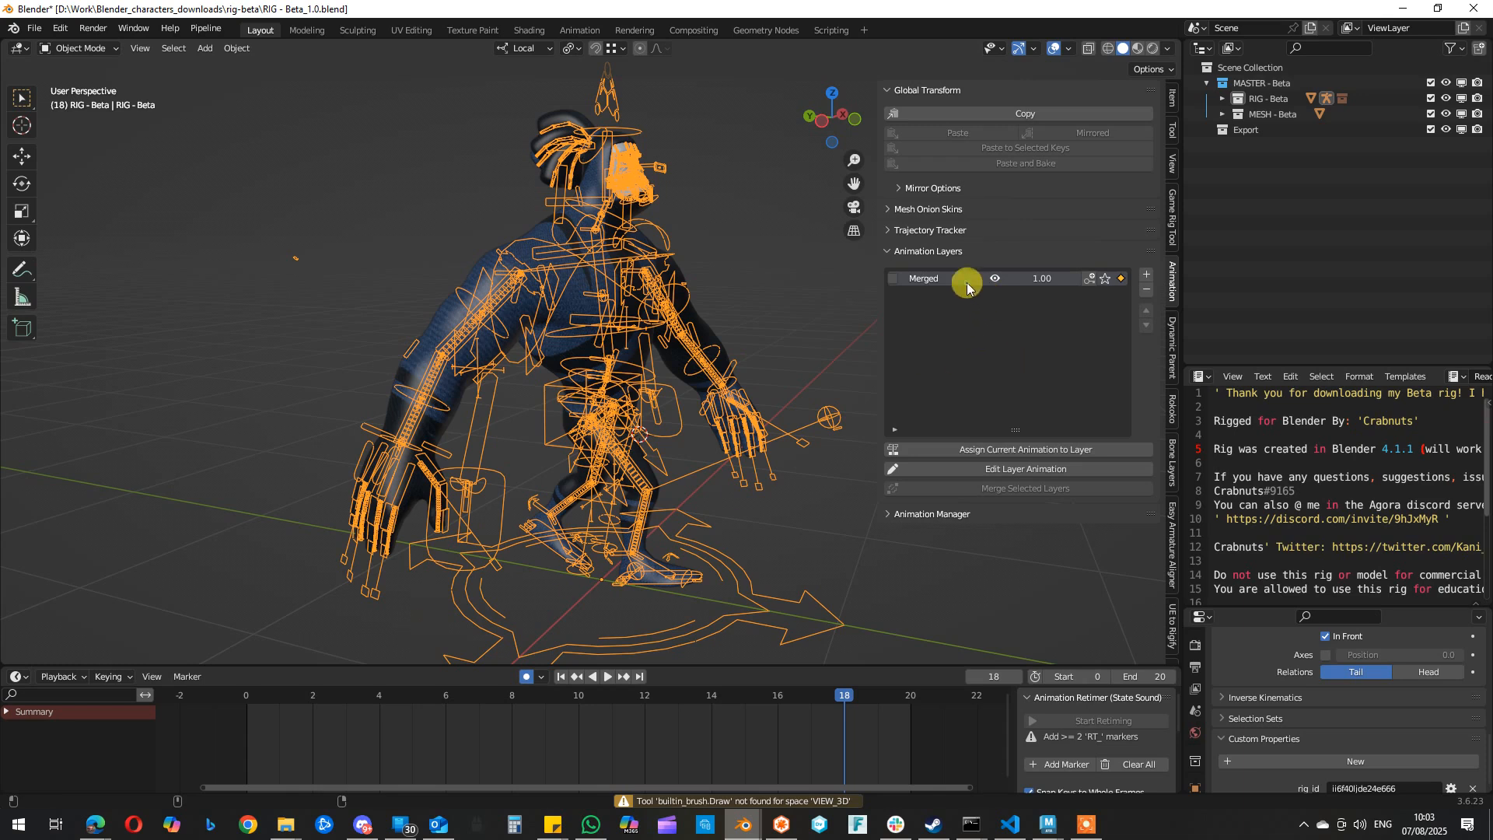
Play the rig's merged layer from frame 0 to check the baked motion
click(246, 695)
middle_drag(615, 474, 678, 476)
key(space)
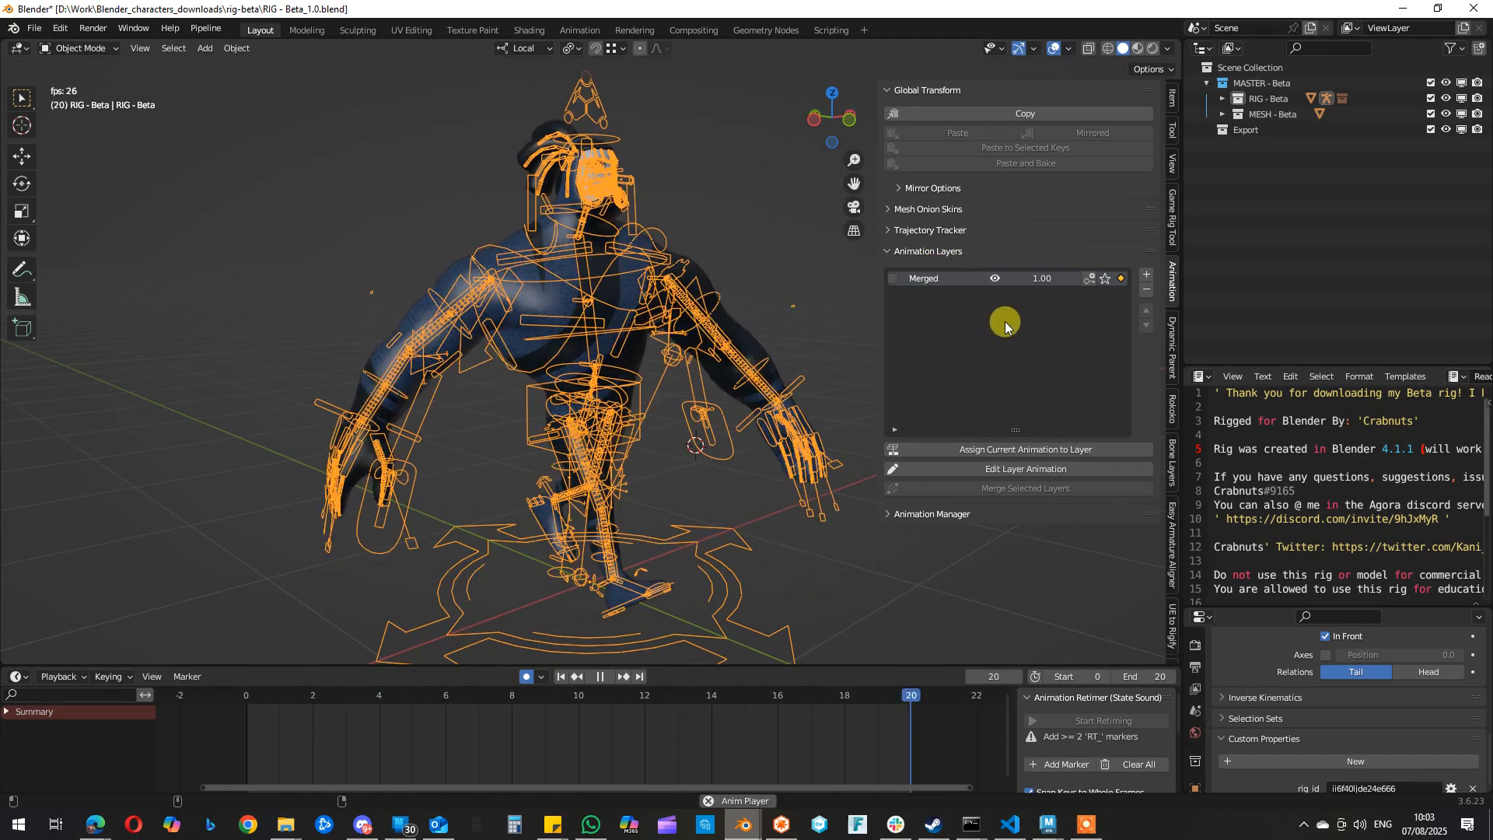
key(space)
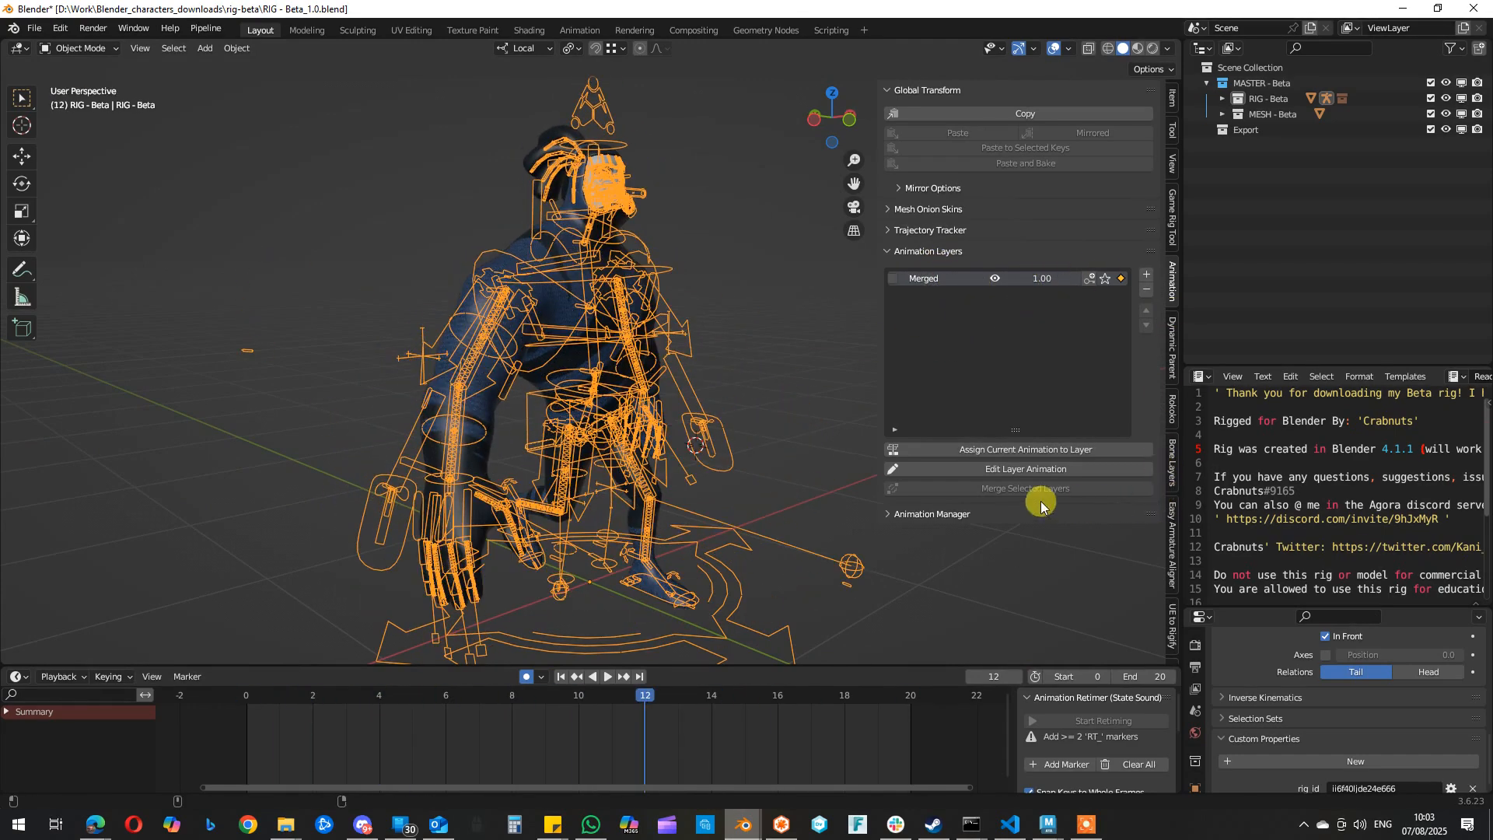
Delete the leftover actions Action_Layer 3, RIG - BetaAction, RIG - BetaAction.001 and RIG - BetaAction.002, keeping Merged_RIG - Beta
click(904, 515)
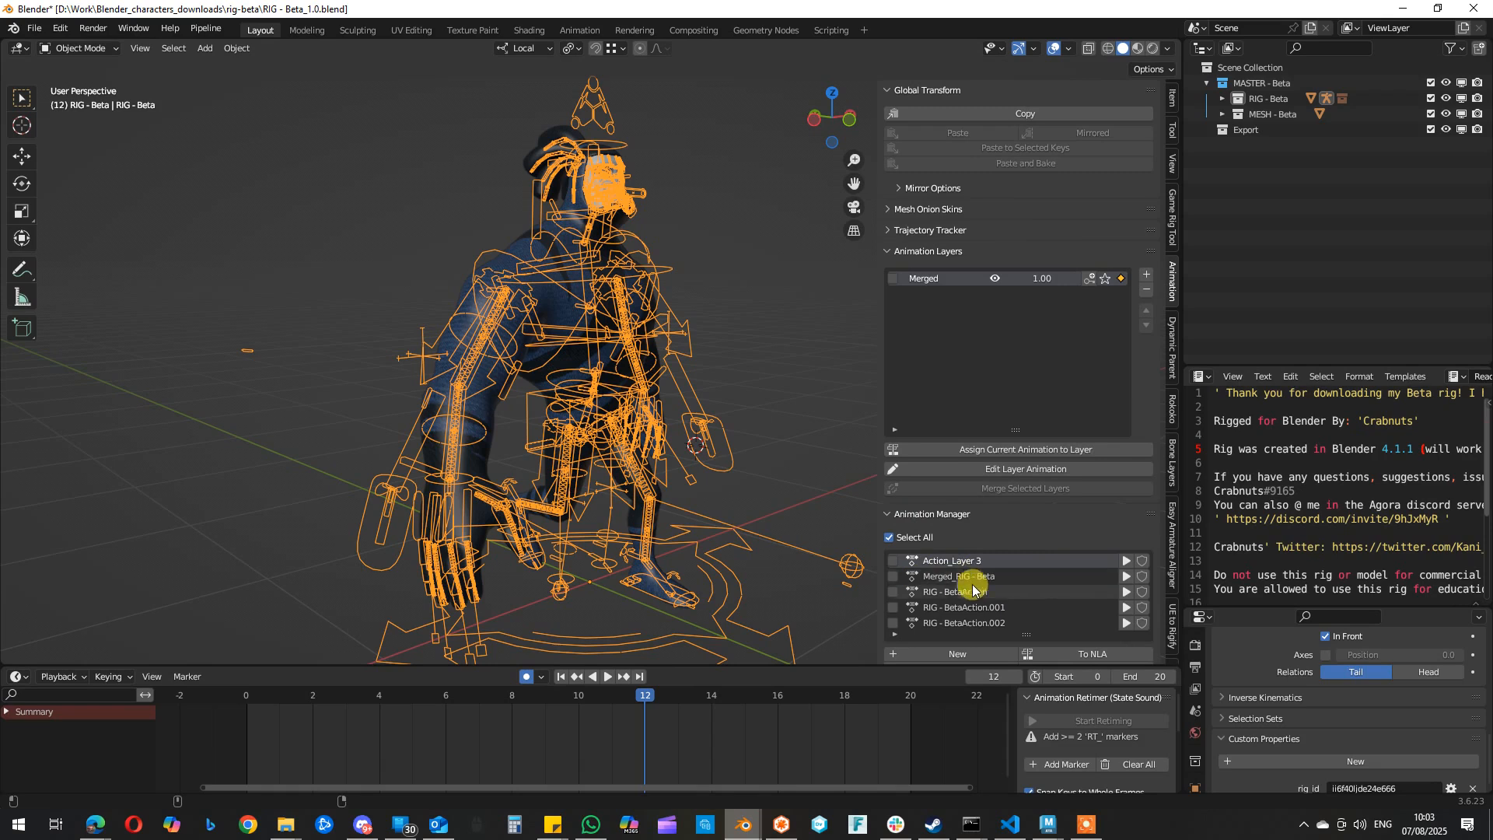
drag(893, 595, 893, 623)
click(893, 560)
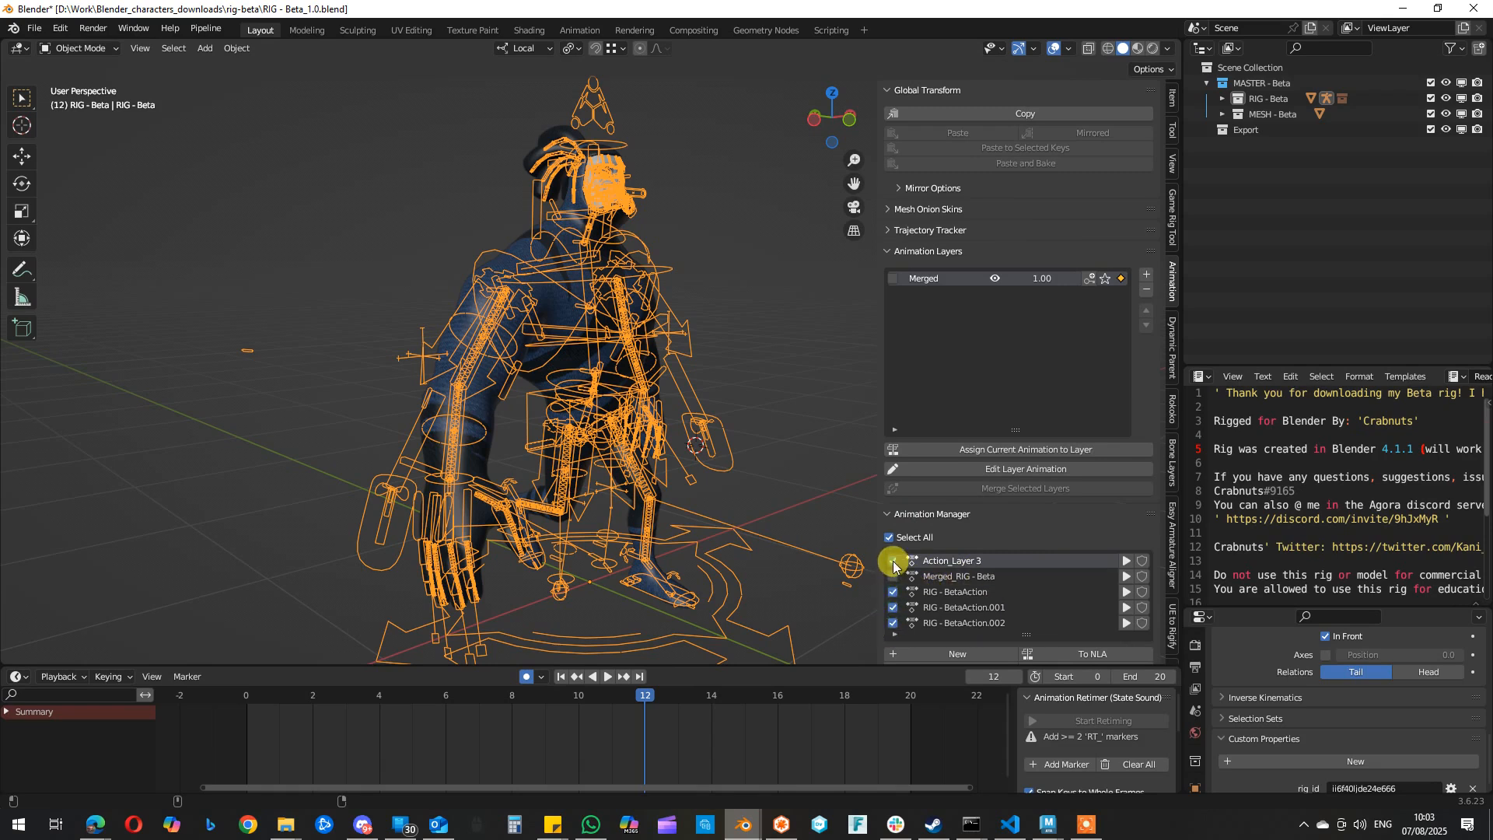
scroll(1085, 610, down, 1)
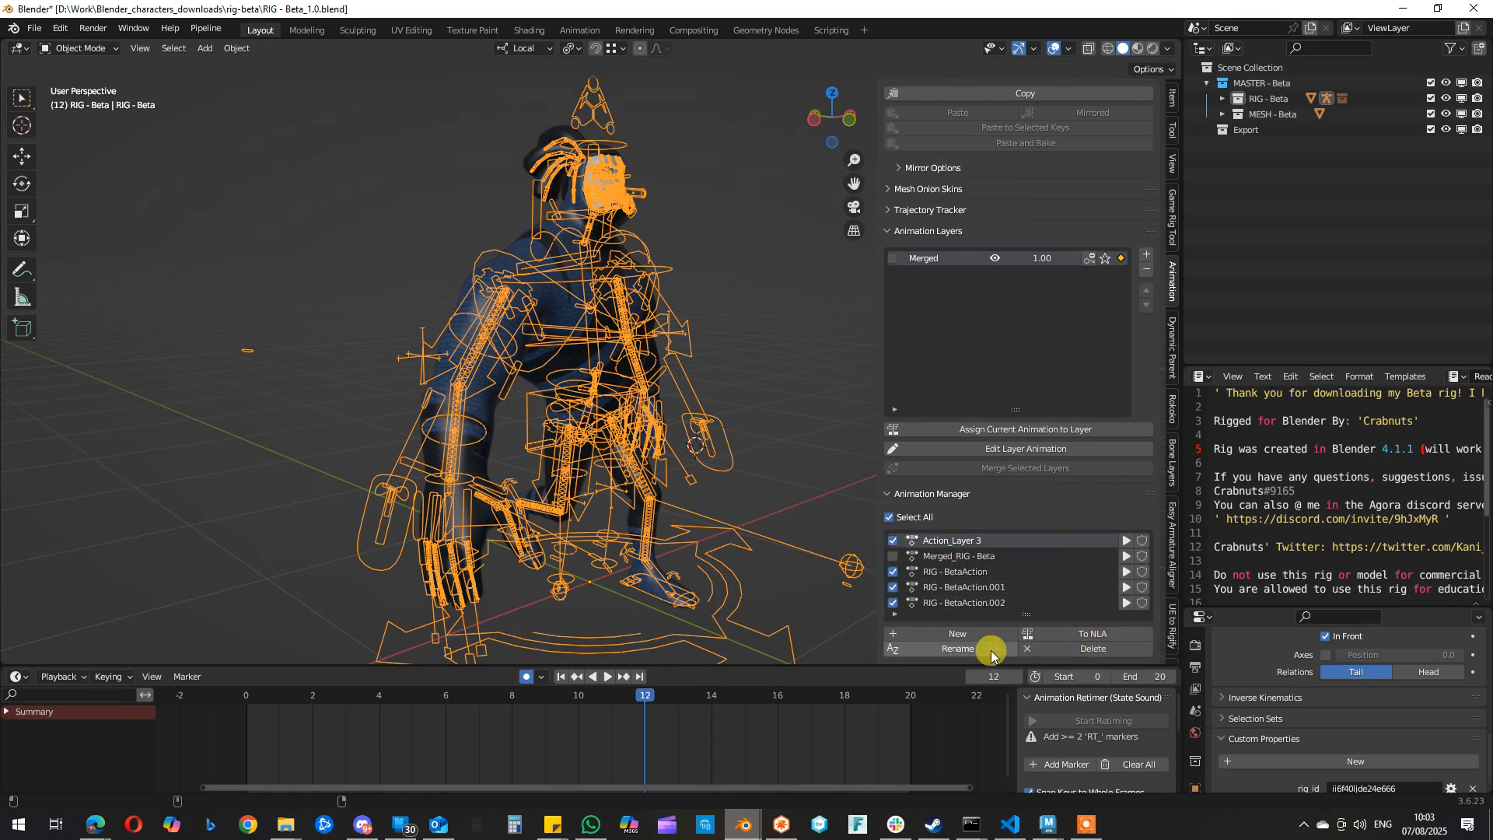
click(1089, 649)
click(1039, 653)
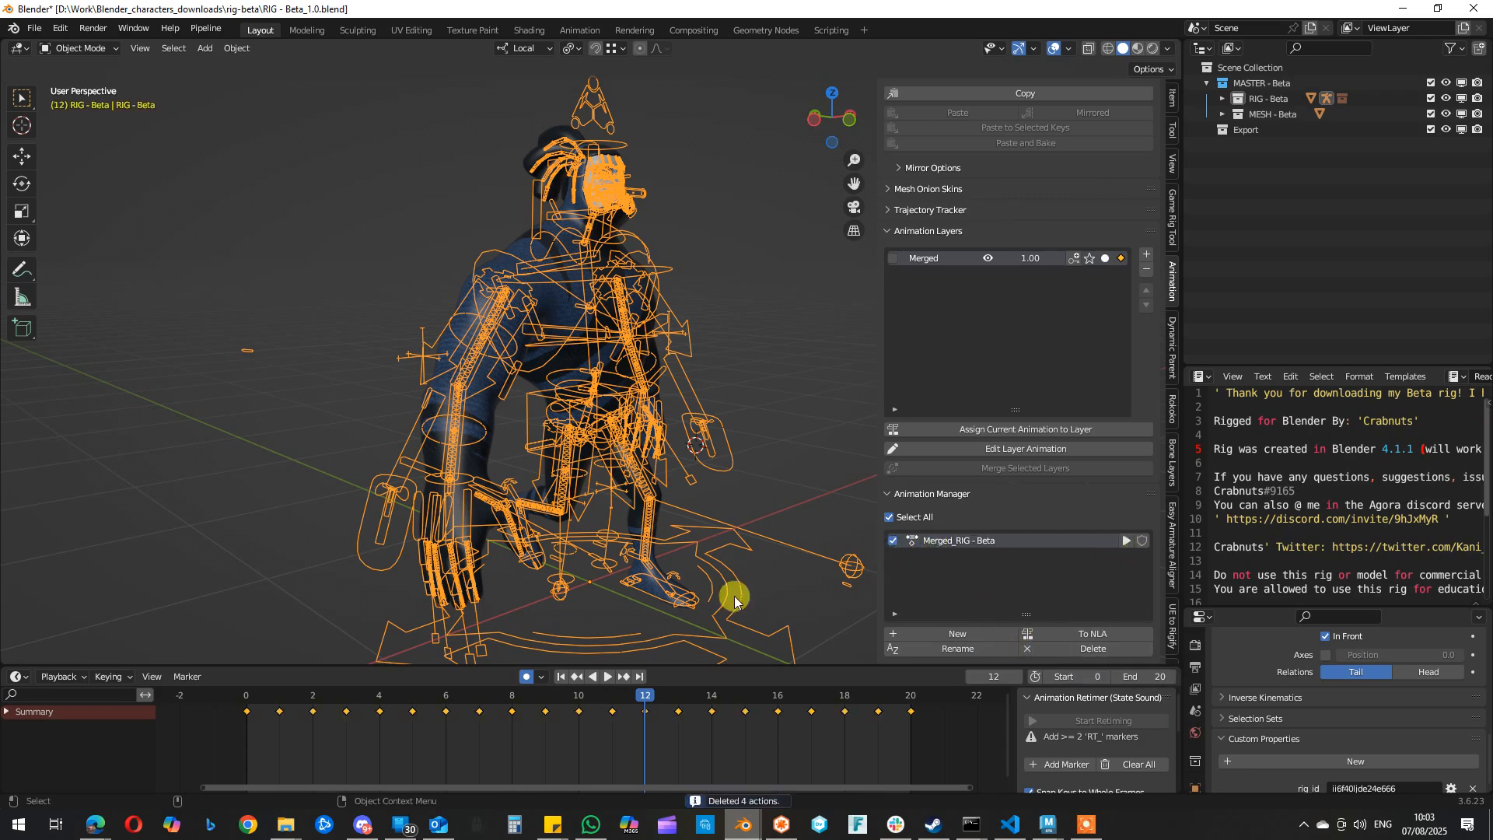
Play the remaining merged action and hide the viewport overlays to inspect the character's motion without the rig
click(605, 677)
middle_drag(623, 606, 643, 457)
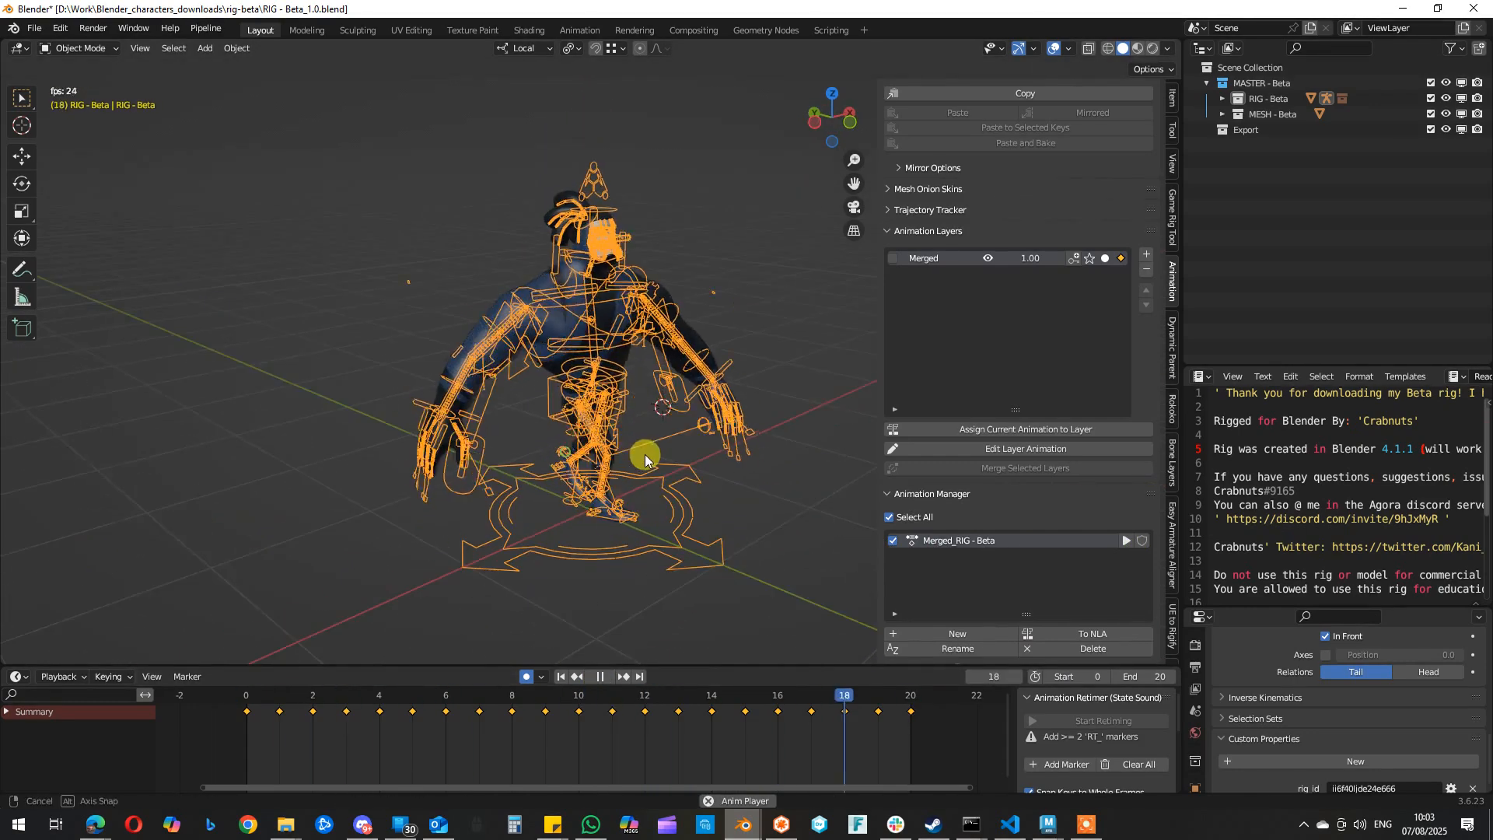
click(1054, 48)
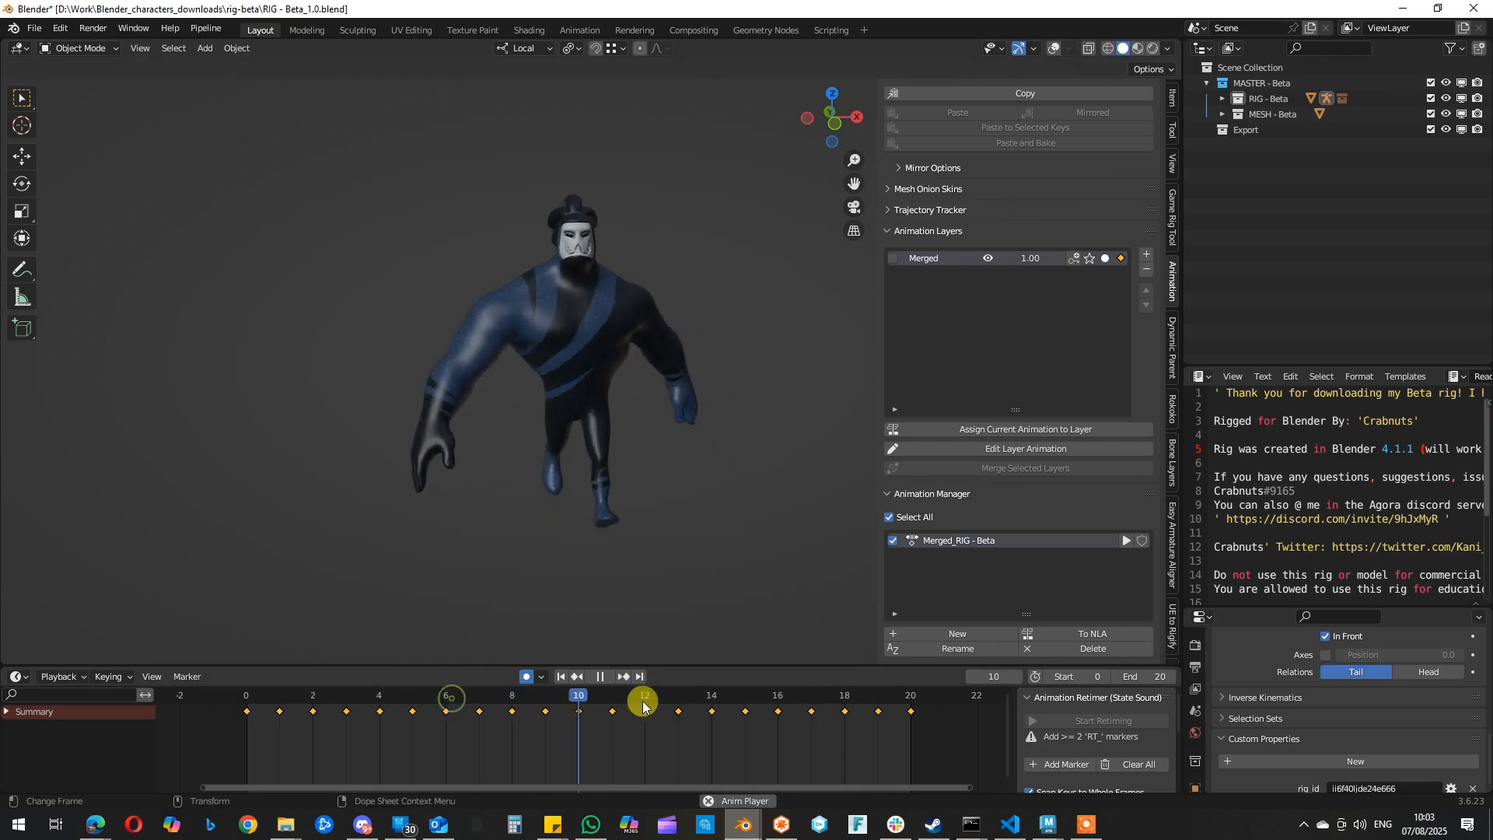
drag(400, 695, 656, 703)
middle_drag(550, 540, 580, 506)
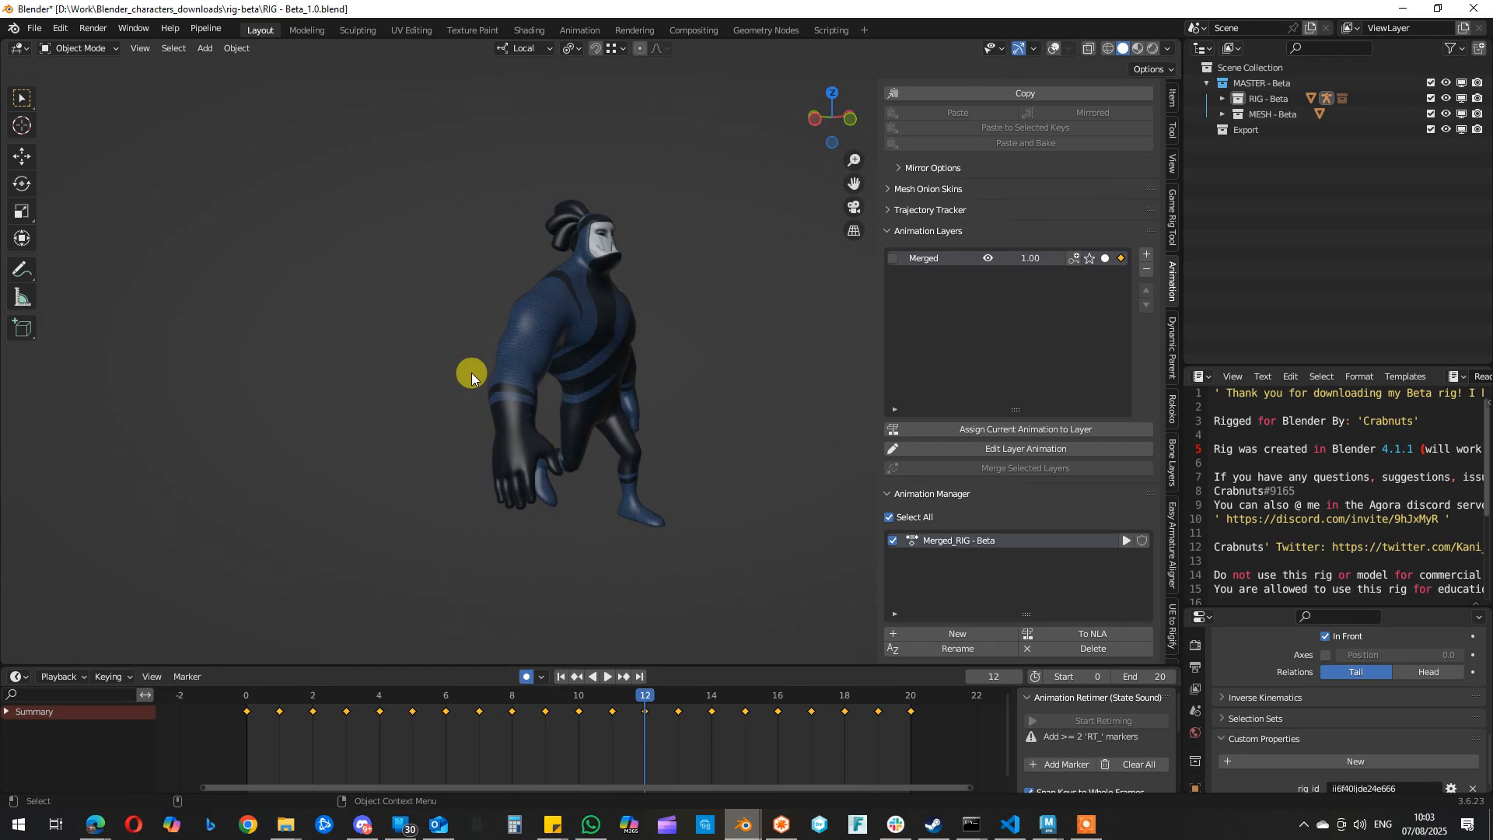